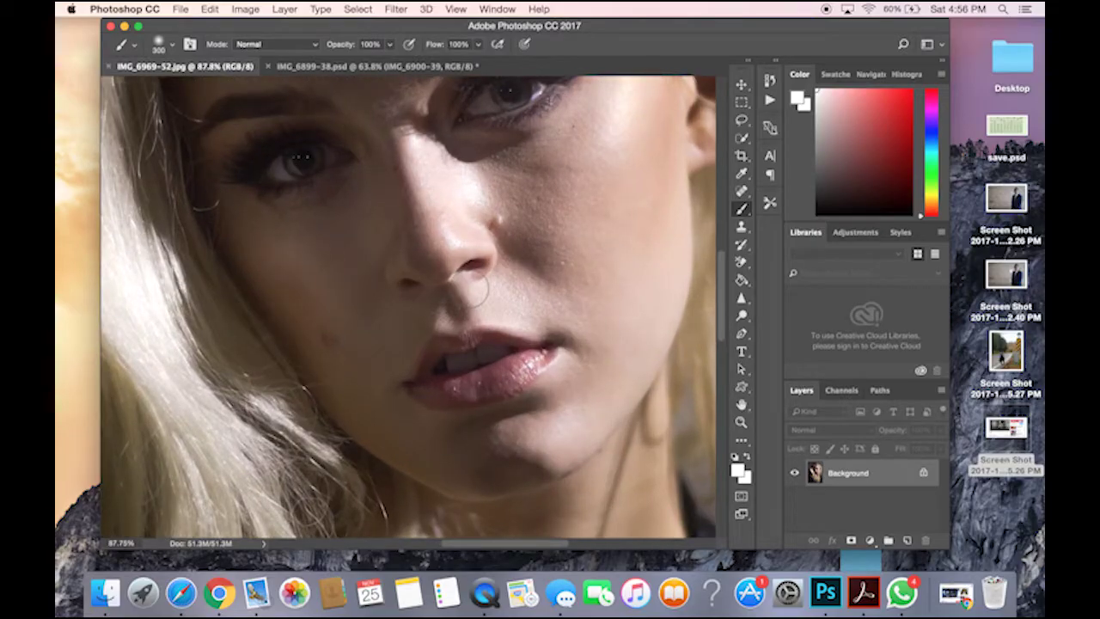
# Step: Zoom out until the whole portrait IMG_6969-52.jpg fits in the window
pyautogui.scroll(-4, 471, 292)
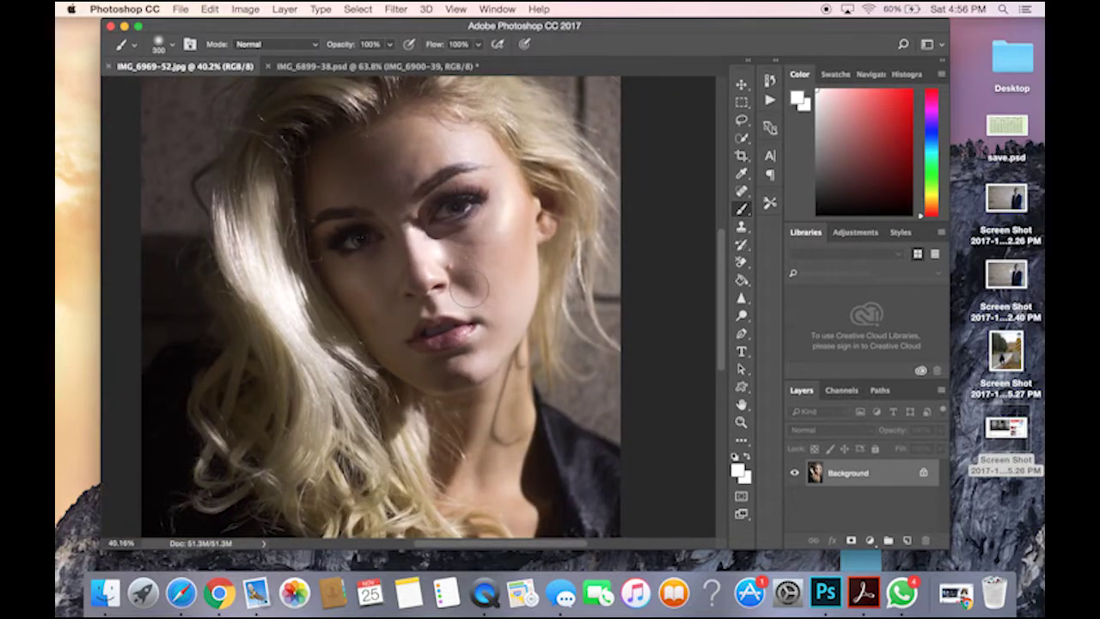
pyautogui.scroll(-2, 470, 287)
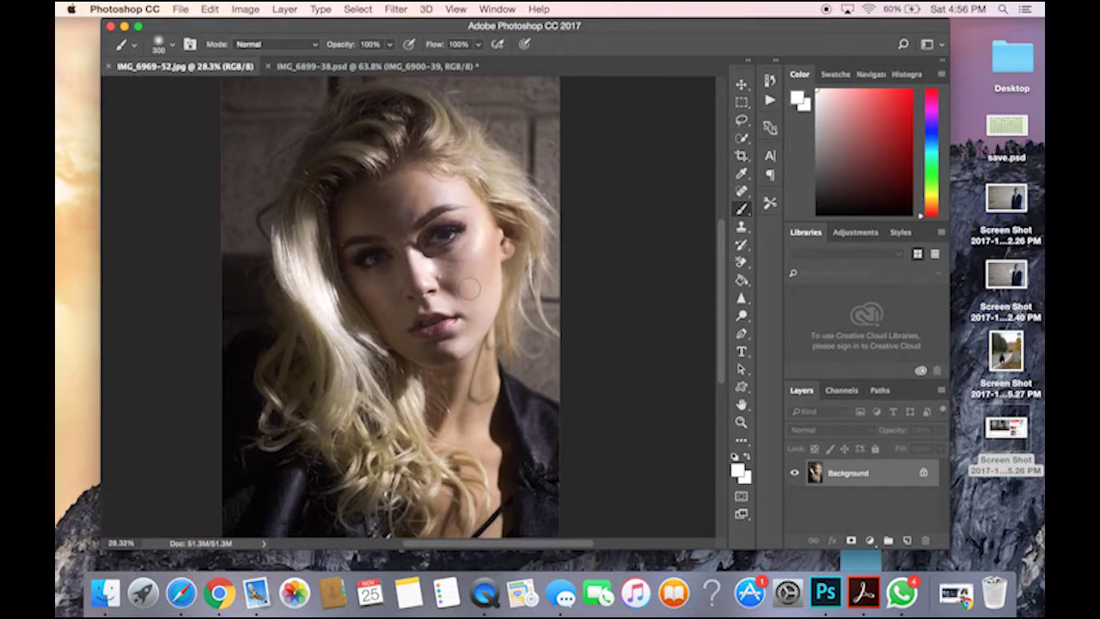
pyautogui.scroll(-1, 470, 289)
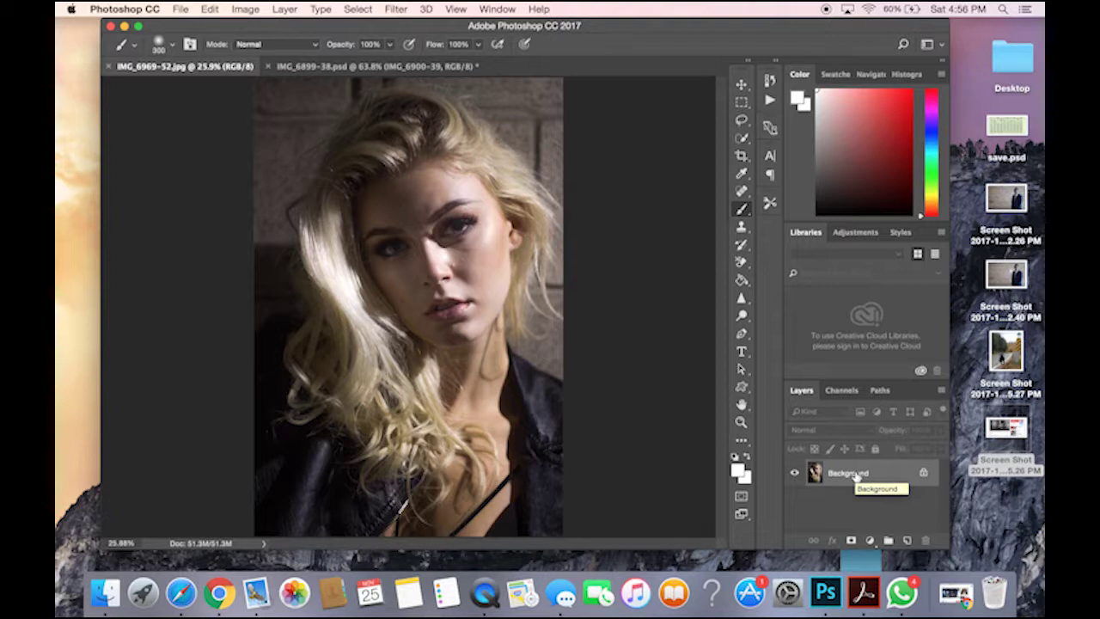
# Step: Duplicate the Background into Layer 1 and set its blend mode to Vivid Light
pyautogui.press('super+j')
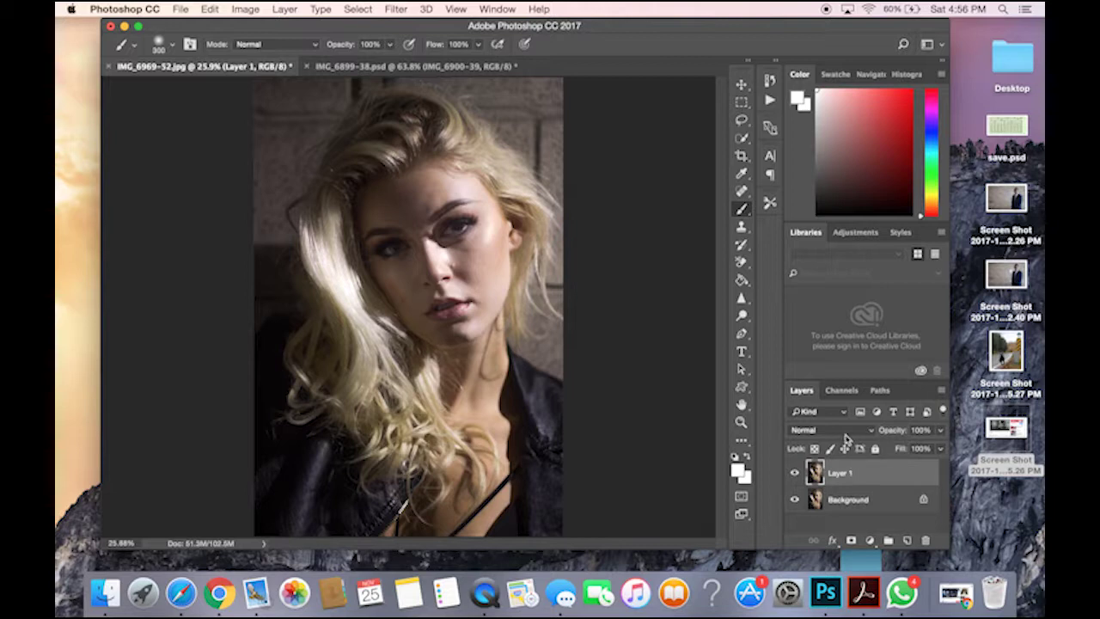
pyautogui.click(857, 433)
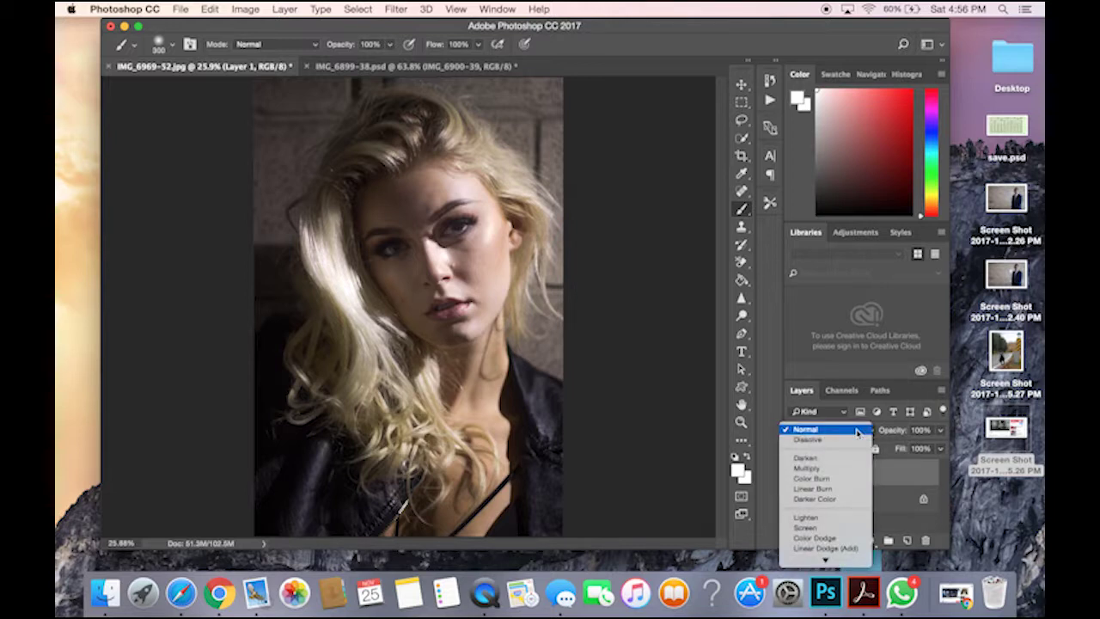
pyautogui.scroll(-5, 846, 435)
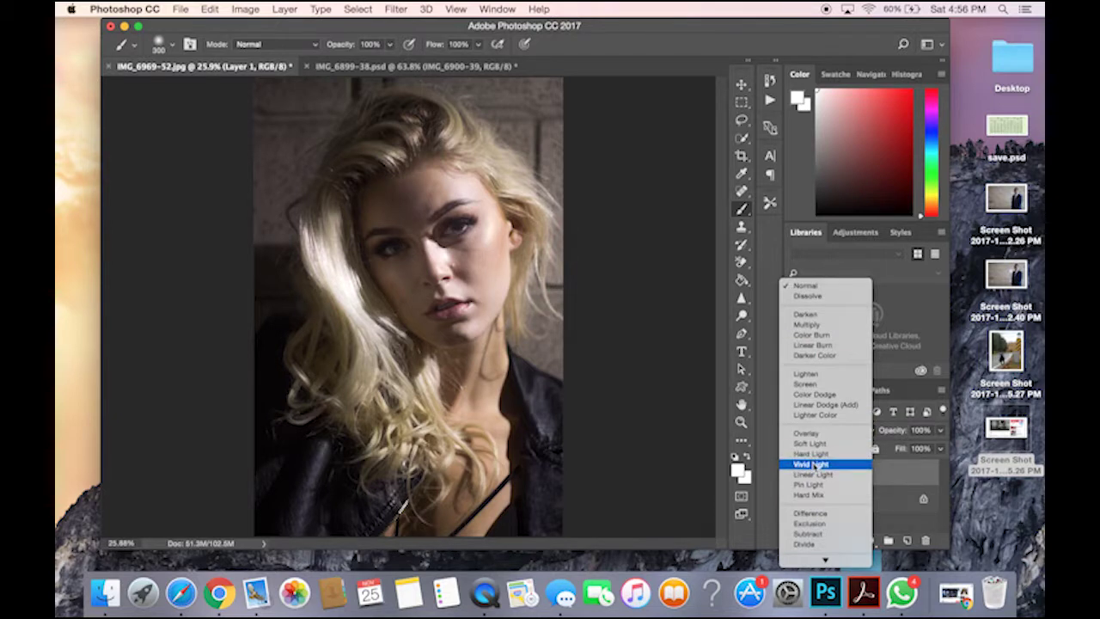
pyautogui.click(809, 465)
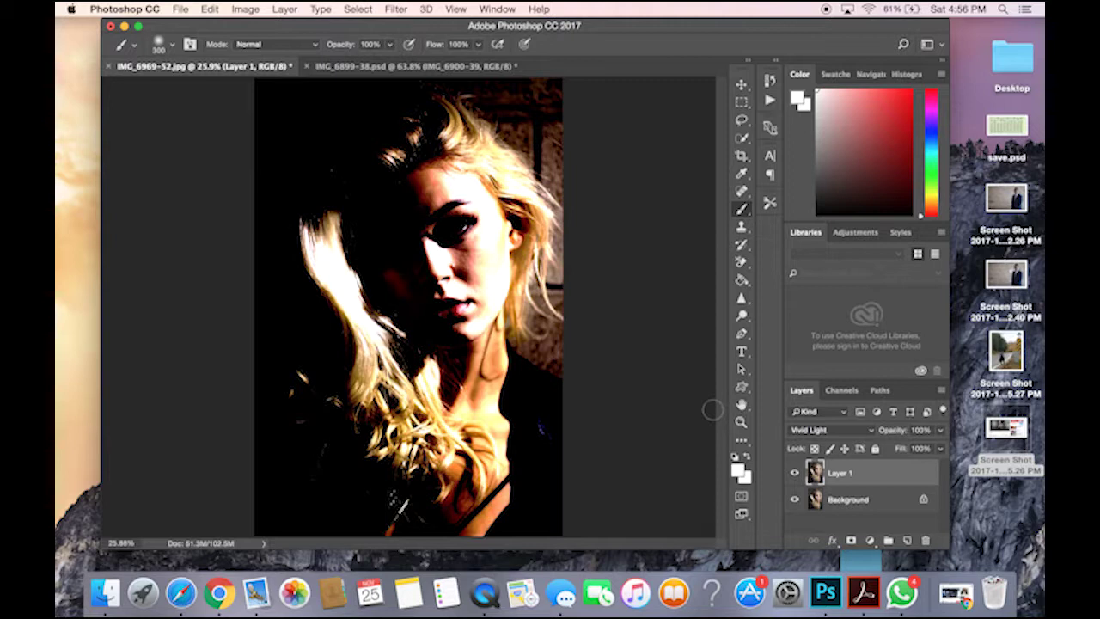
# Step: Invert Layer 1 and apply a High Pass filter with a 24-pixel radius
pyautogui.press('super+i')
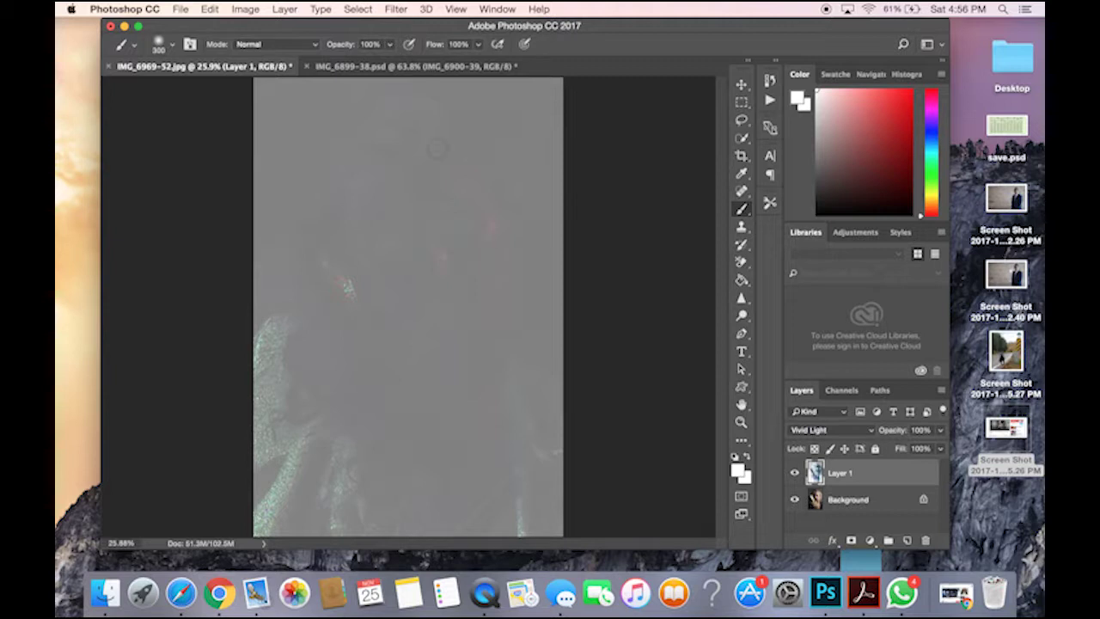
pyautogui.click(403, 10)
pyautogui.moveTo(468, 270)
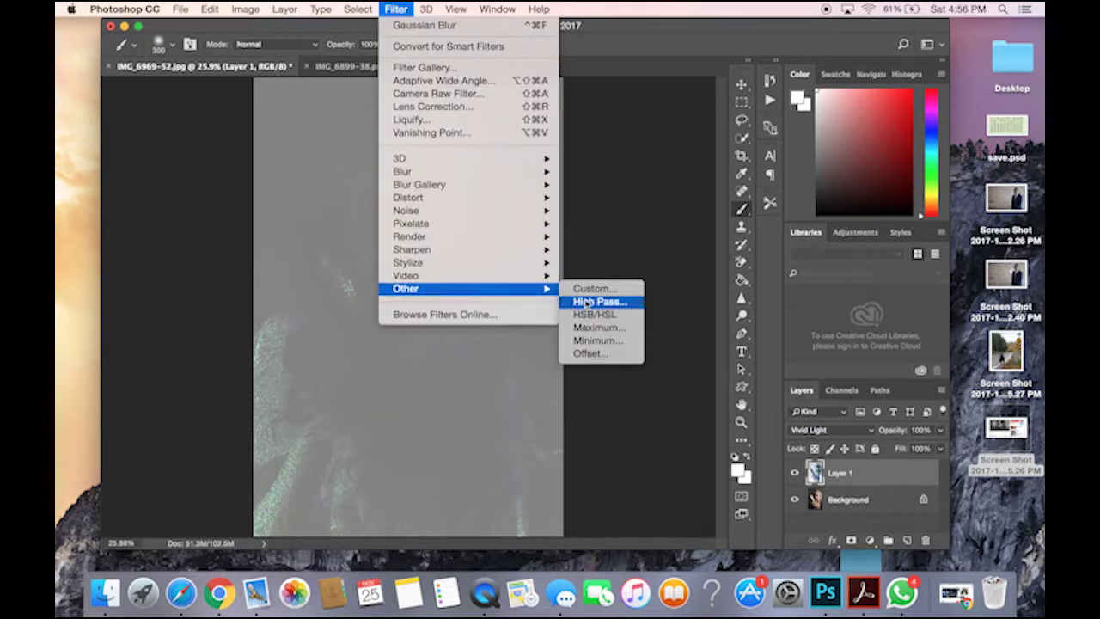
pyautogui.click(588, 303)
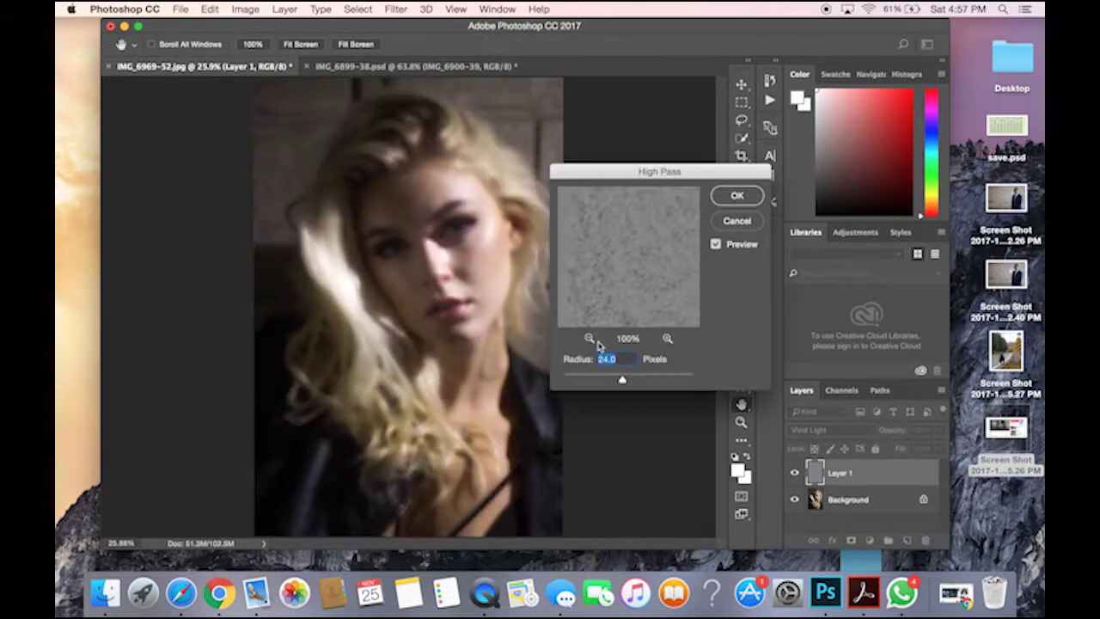
pyautogui.click(739, 199)
pyautogui.click(743, 208)
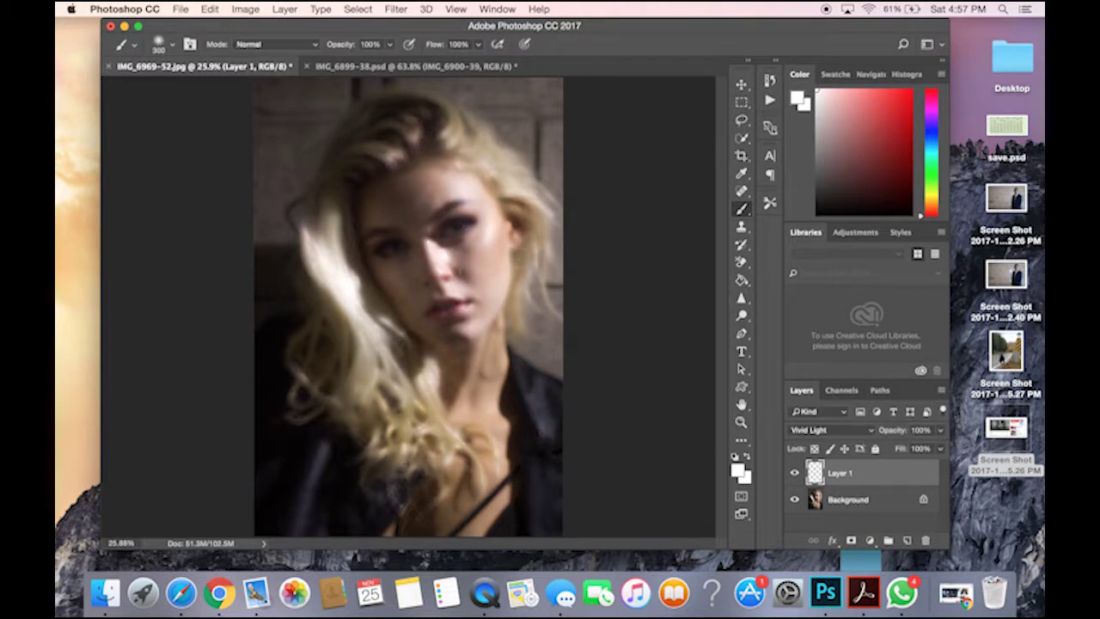
# Step: Apply a Gaussian Blur with a 4.0-pixel radius to Layer 1
pyautogui.press('super+i')
pyautogui.click(393, 9)
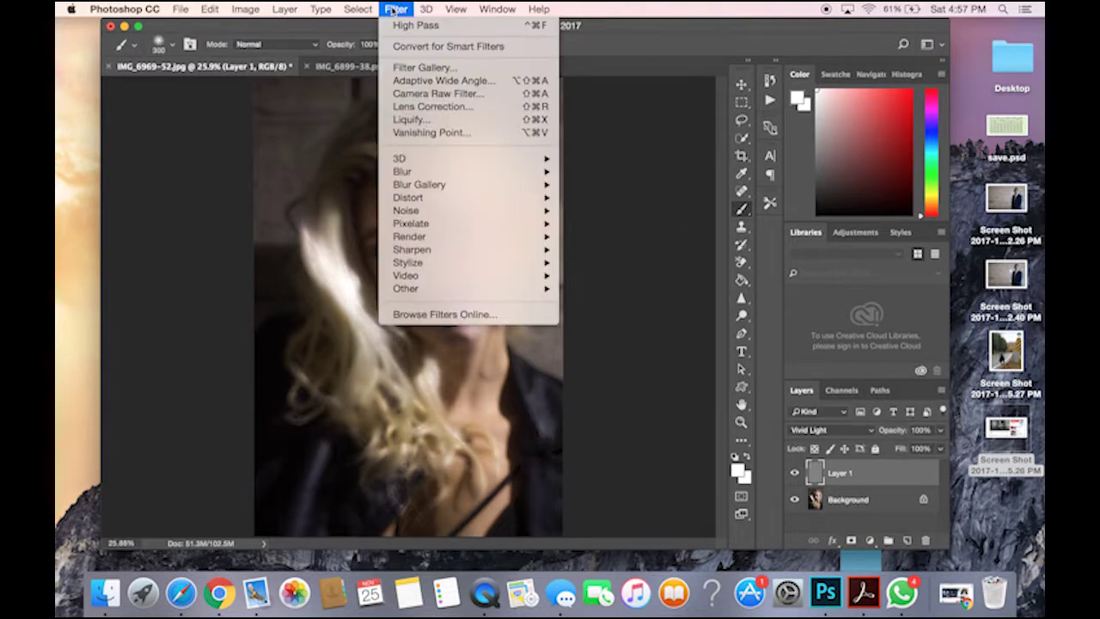
pyautogui.moveTo(456, 172)
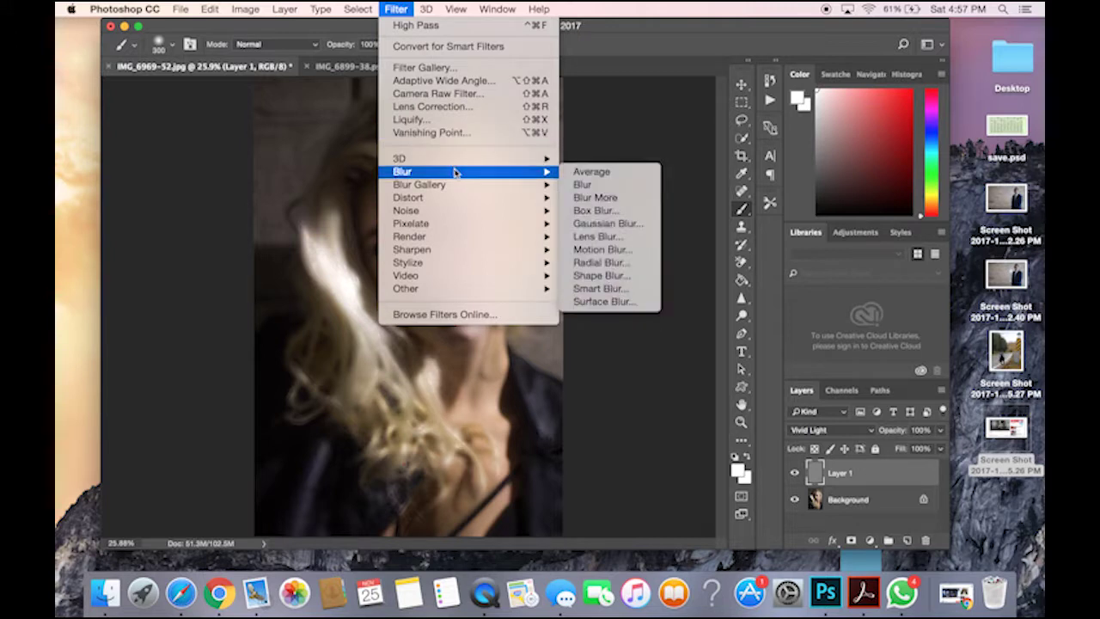
pyautogui.click(632, 226)
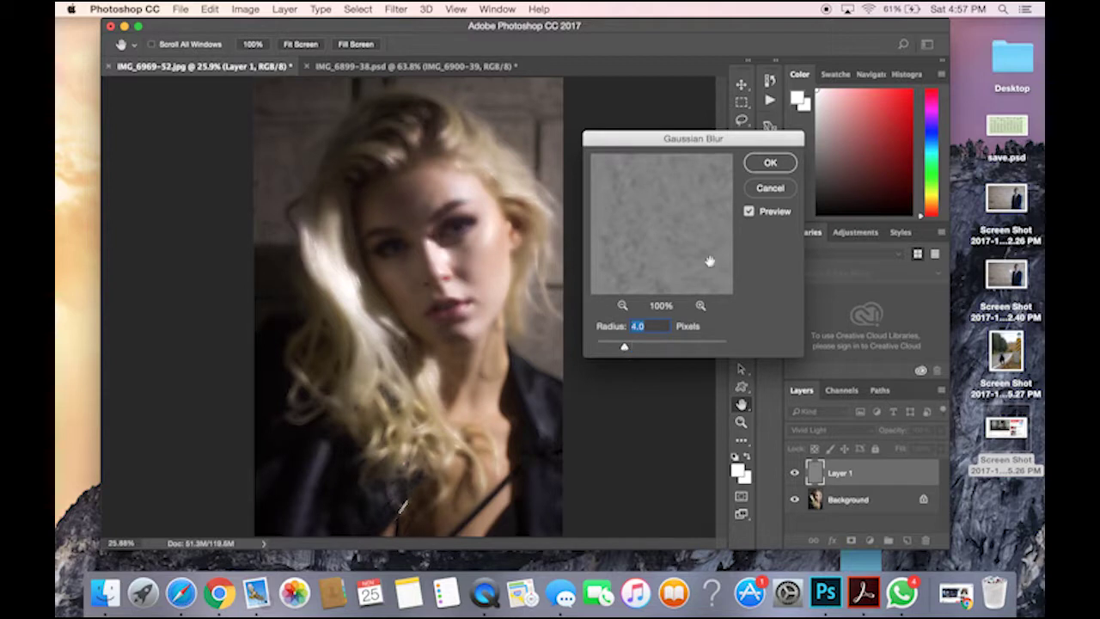
pyautogui.click(774, 174)
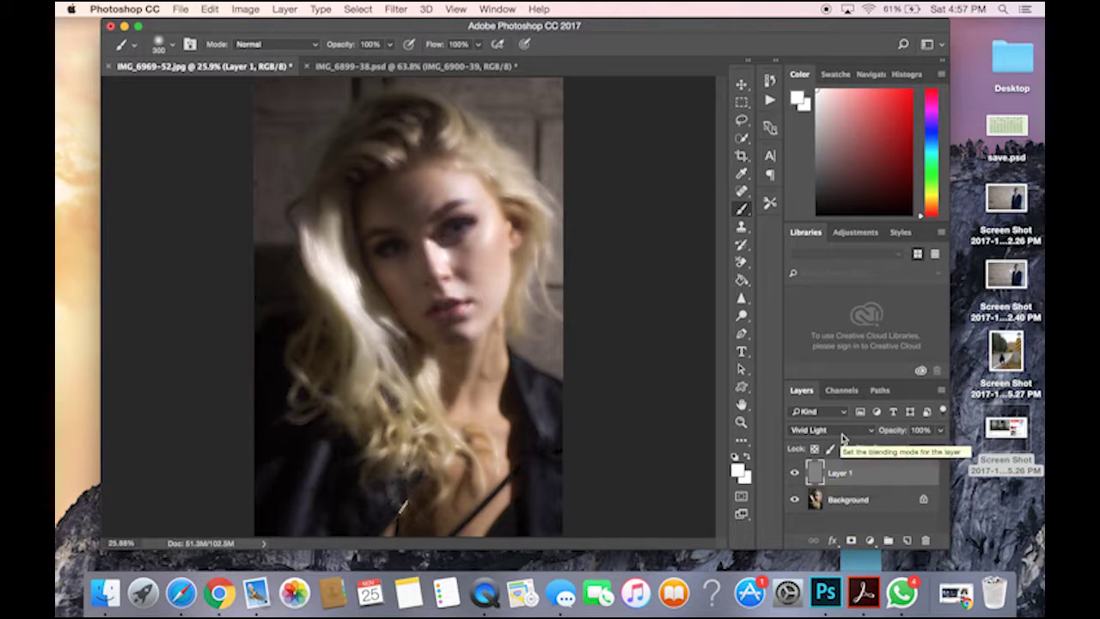
pyautogui.click(841, 431)
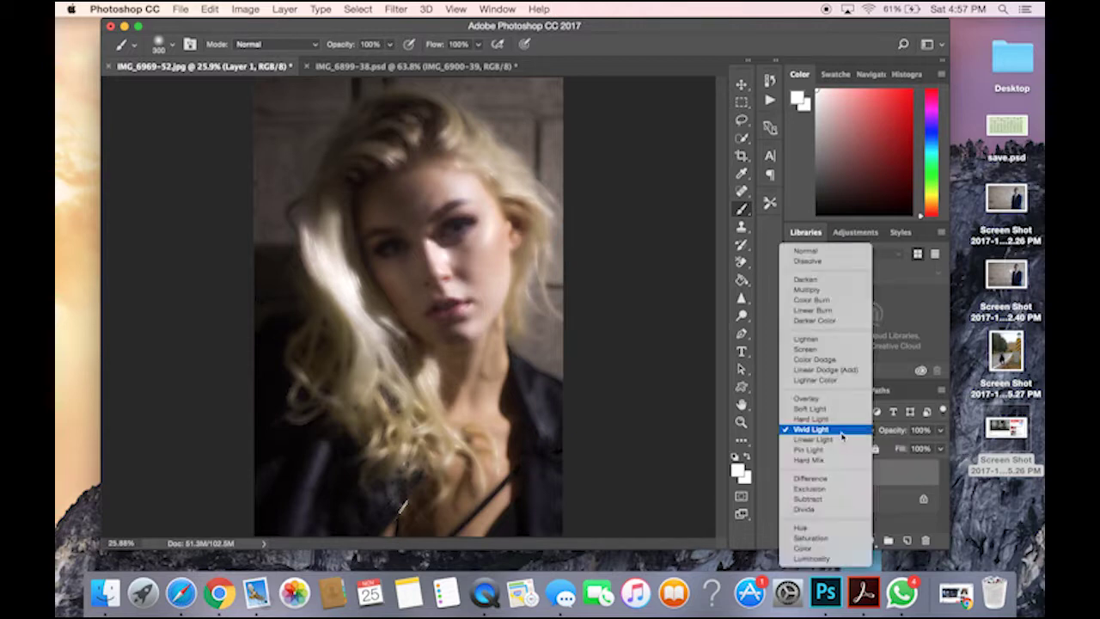
pyautogui.click(830, 250)
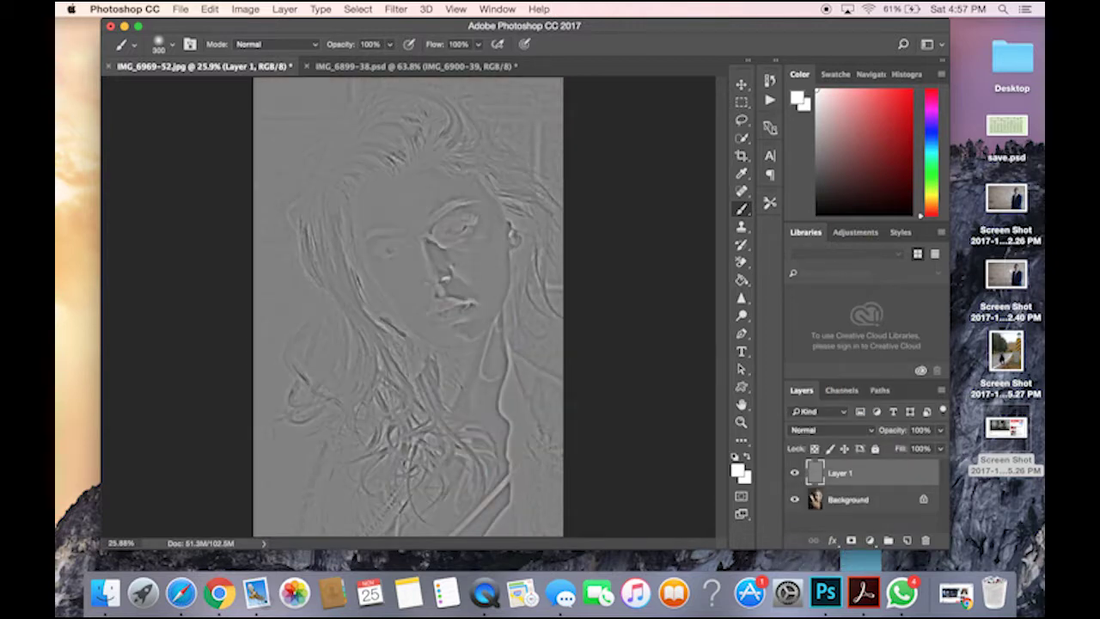
pyautogui.click(860, 432)
pyautogui.scroll(-5, 838, 455)
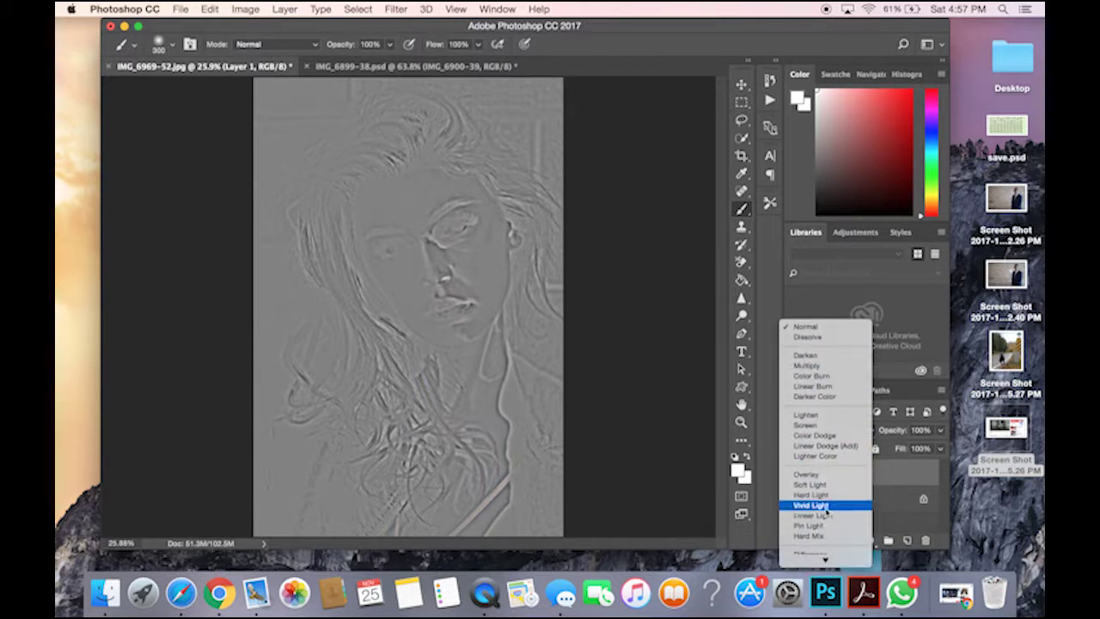
pyautogui.click(825, 505)
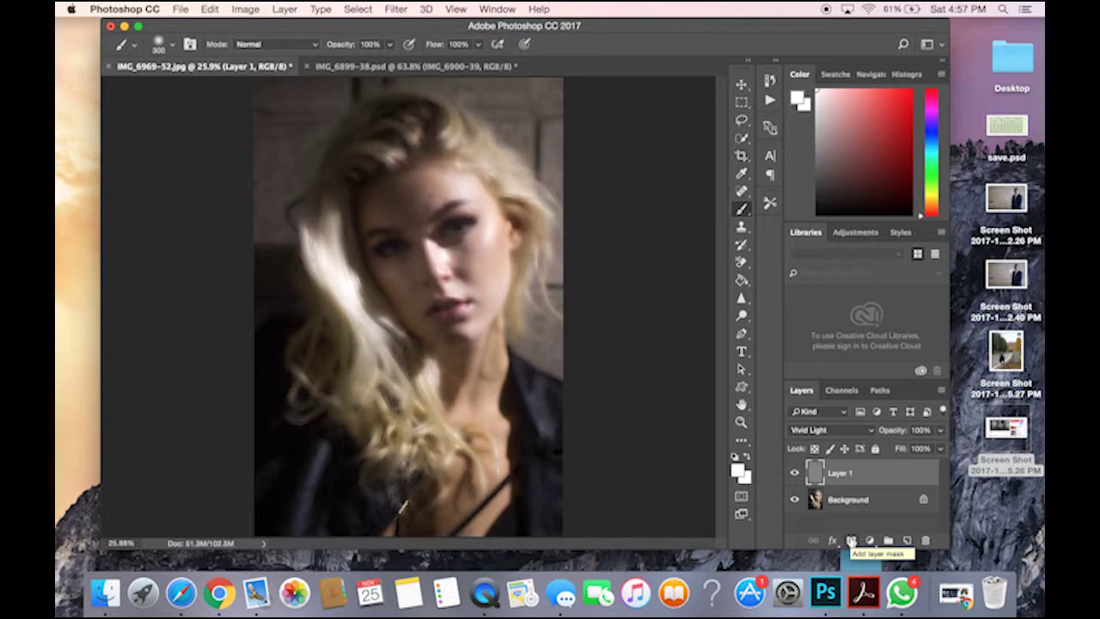
# Step: Add a black layer mask to Layer 1 and zoom in on the face
pyautogui.keyDown('alt'); pyautogui.click(852, 540); pyautogui.keyUp('alt')
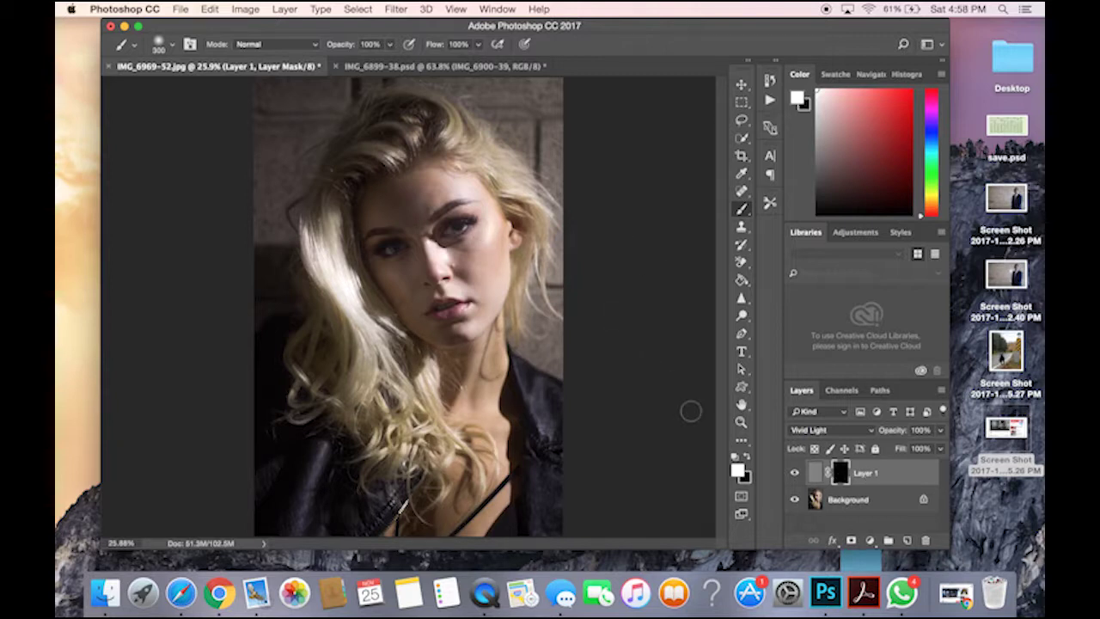
pyautogui.scroll(5, 512, 221)
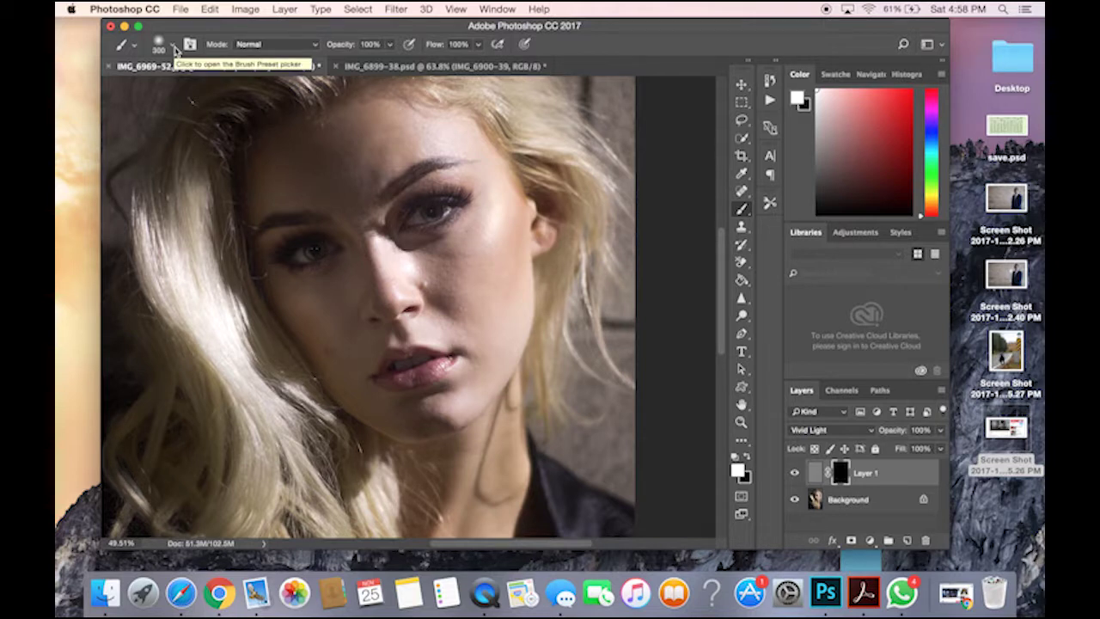
# Step: Set the brush to a 252 px size with 1% hardness
pyautogui.click(173, 47)
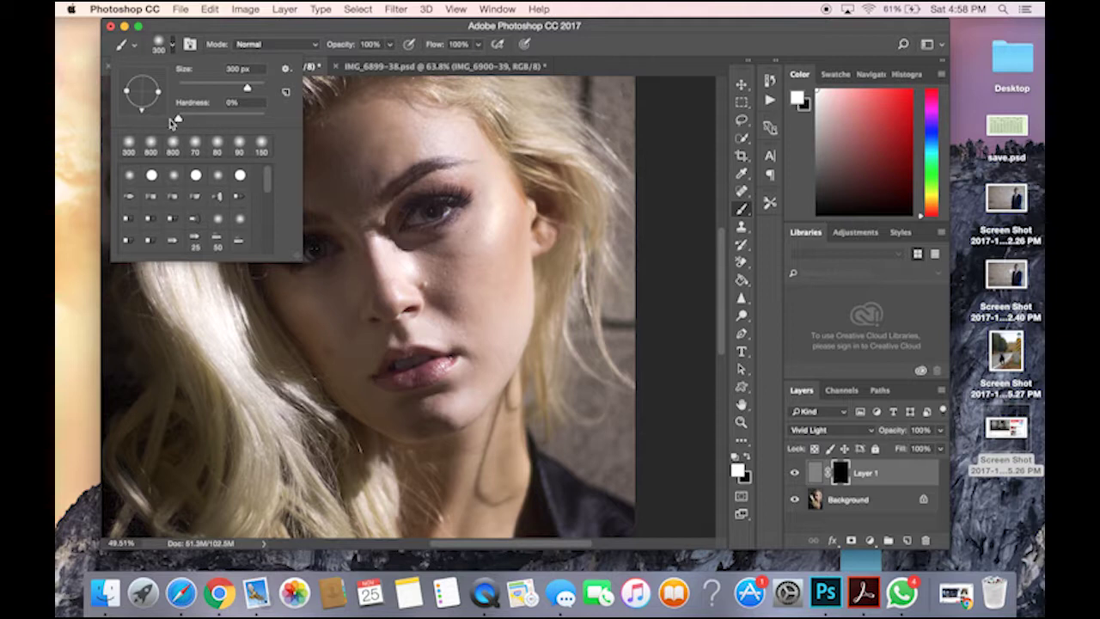
pyautogui.moveTo(178, 120); pyautogui.dragTo(223, 125)
pyautogui.click(455, 283)
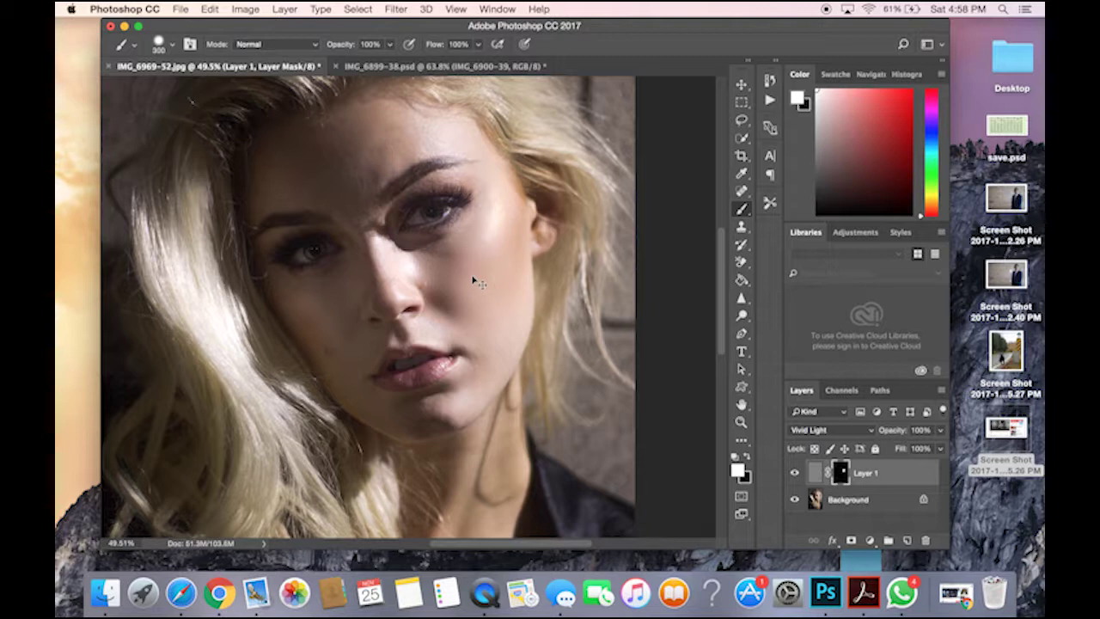
pyautogui.click(173, 44)
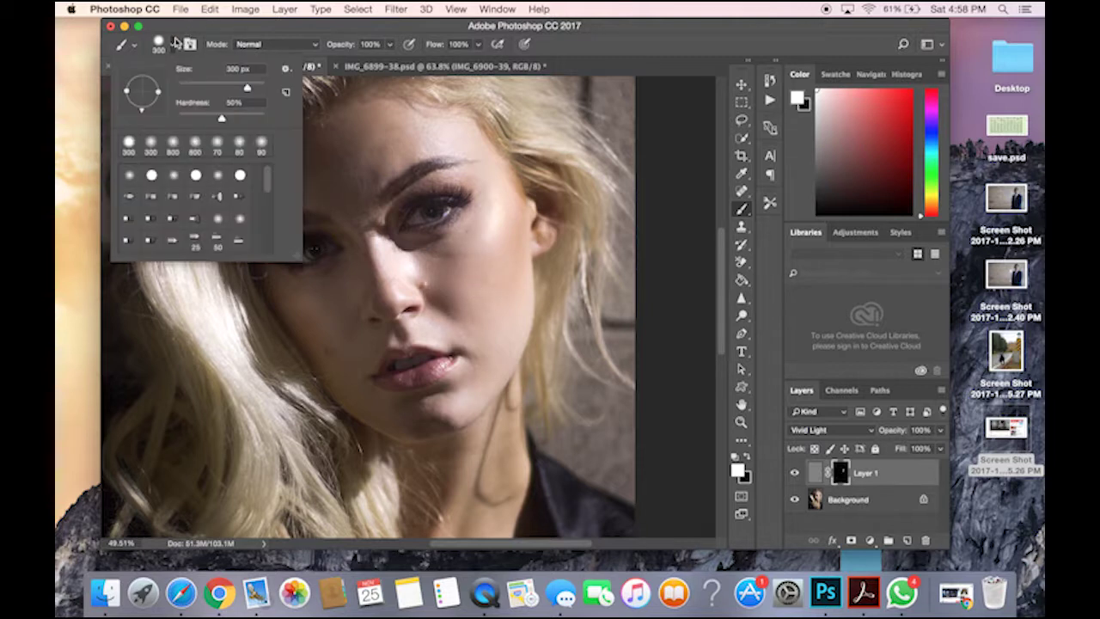
pyautogui.moveTo(248, 88)
pyautogui.mouseDown()
pyautogui.moveTo(218, 121)
pyautogui.moveTo(179, 124)
pyautogui.mouseUp()
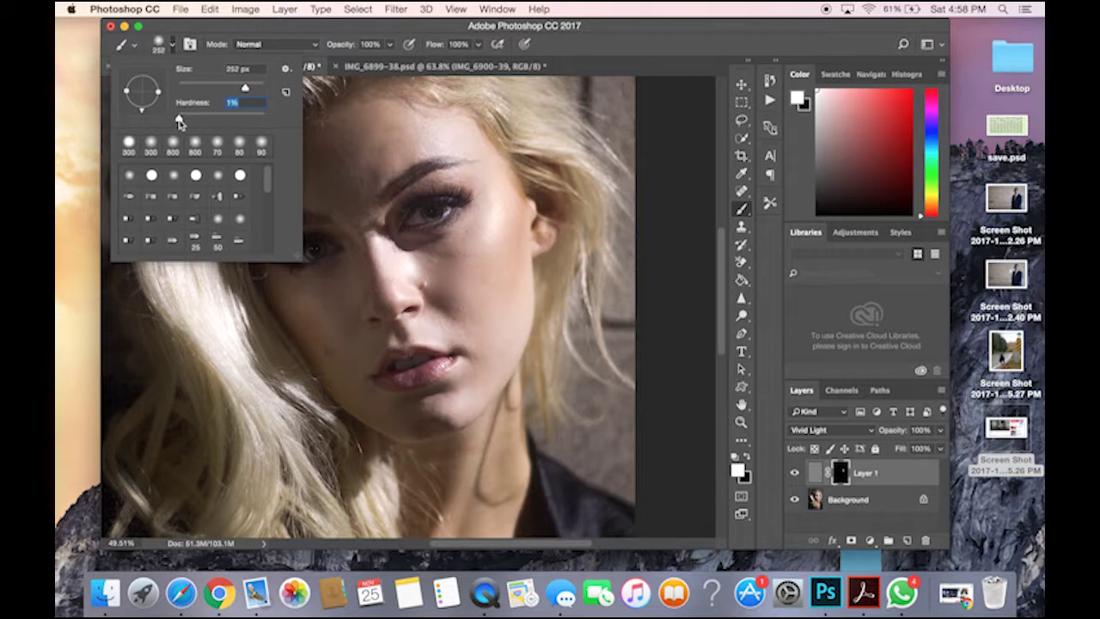
pyautogui.click(352, 28)
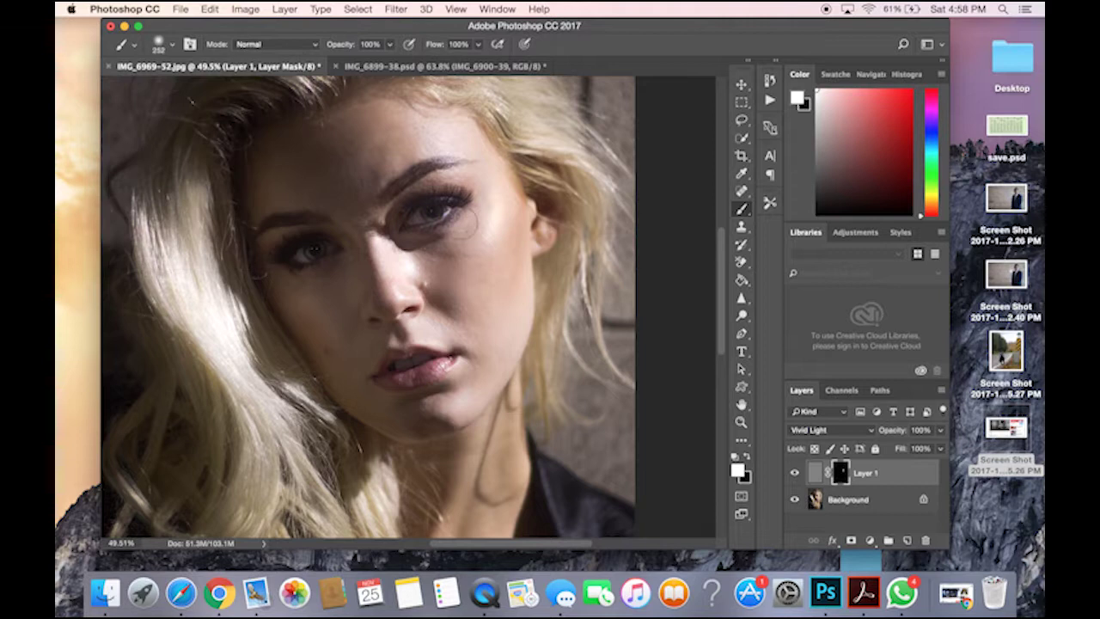
# Step: Enlarge the brush to 400 px to paint the face white, then drop it to 250 px
pyautogui.press(']')
pyautogui.press(']')
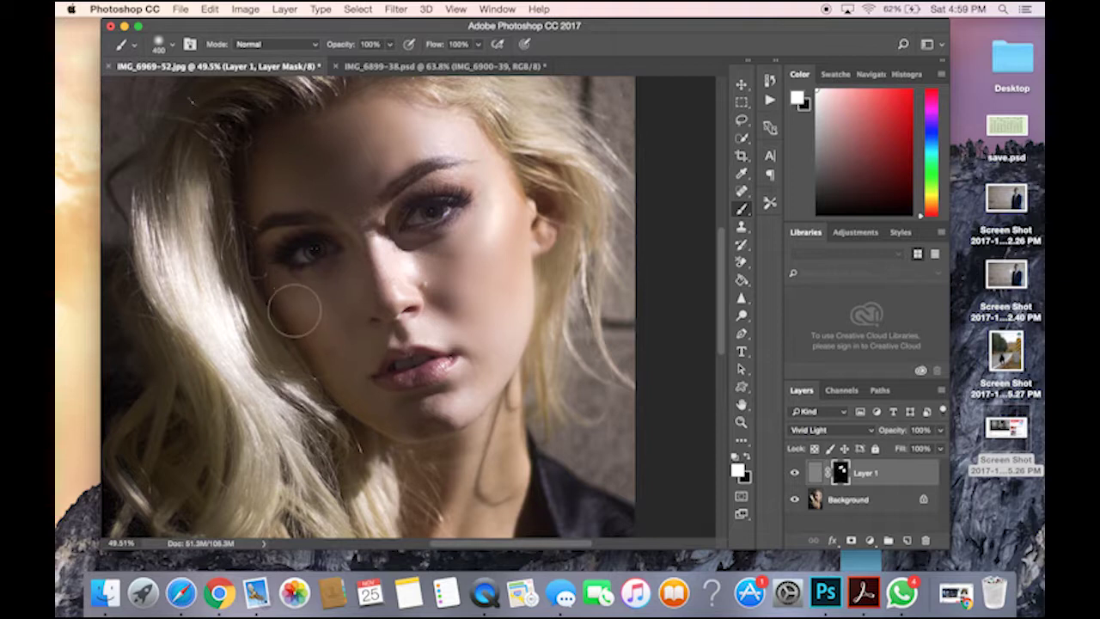
pyautogui.press('[')
pyautogui.press('[')
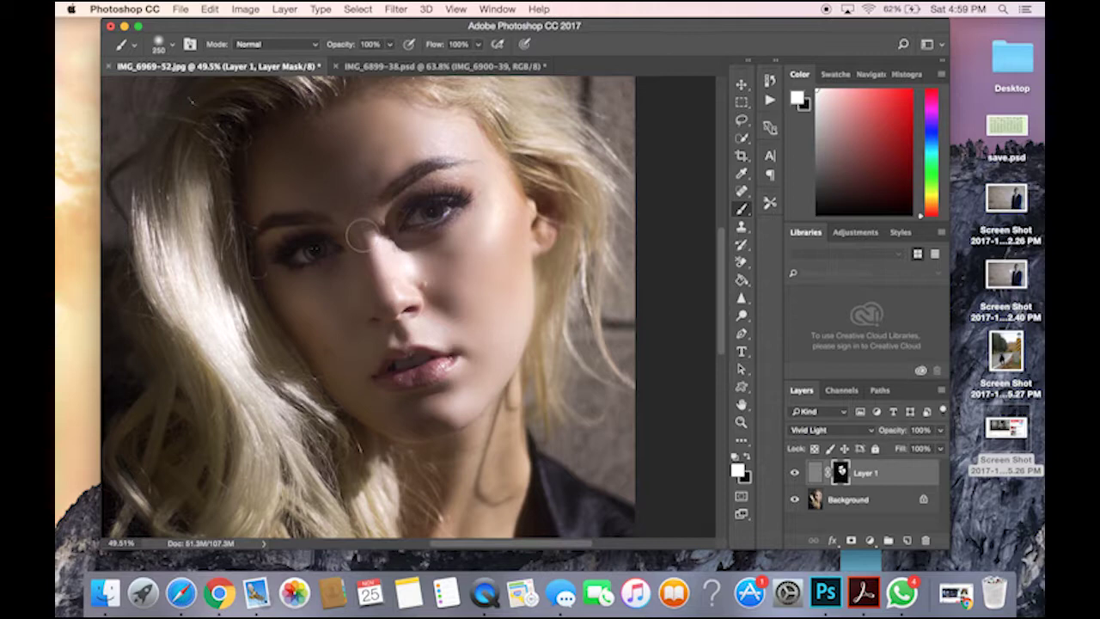
# Step: Zoom out, zoom back in to 43.8%, and pan down to the neck and jacket
pyautogui.scroll(-1, 361, 236)
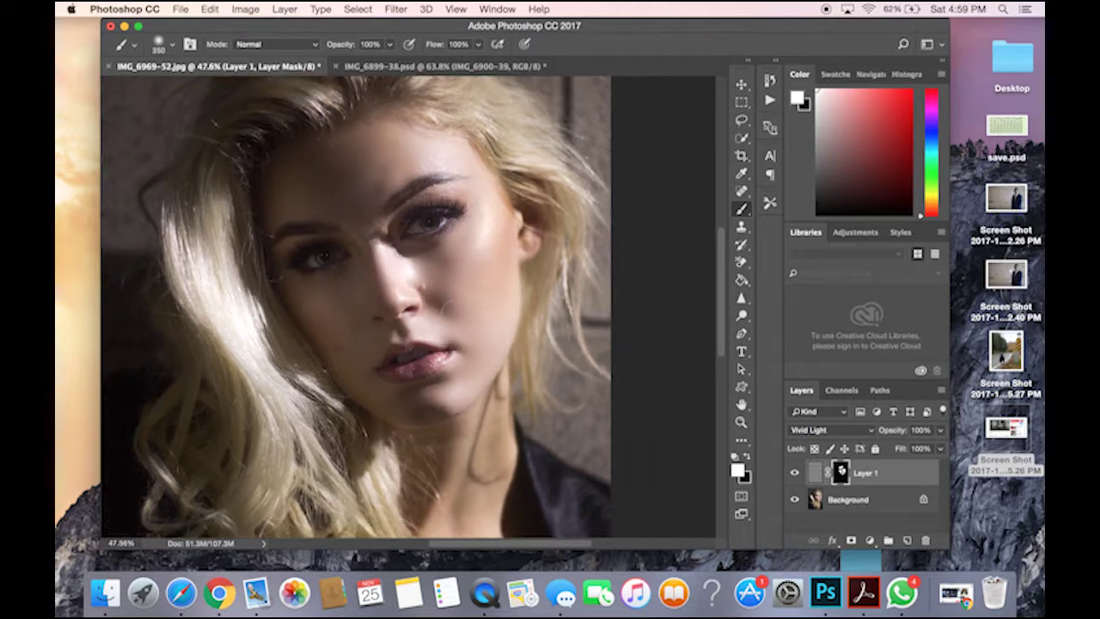
pyautogui.scroll(-2, 457, 316)
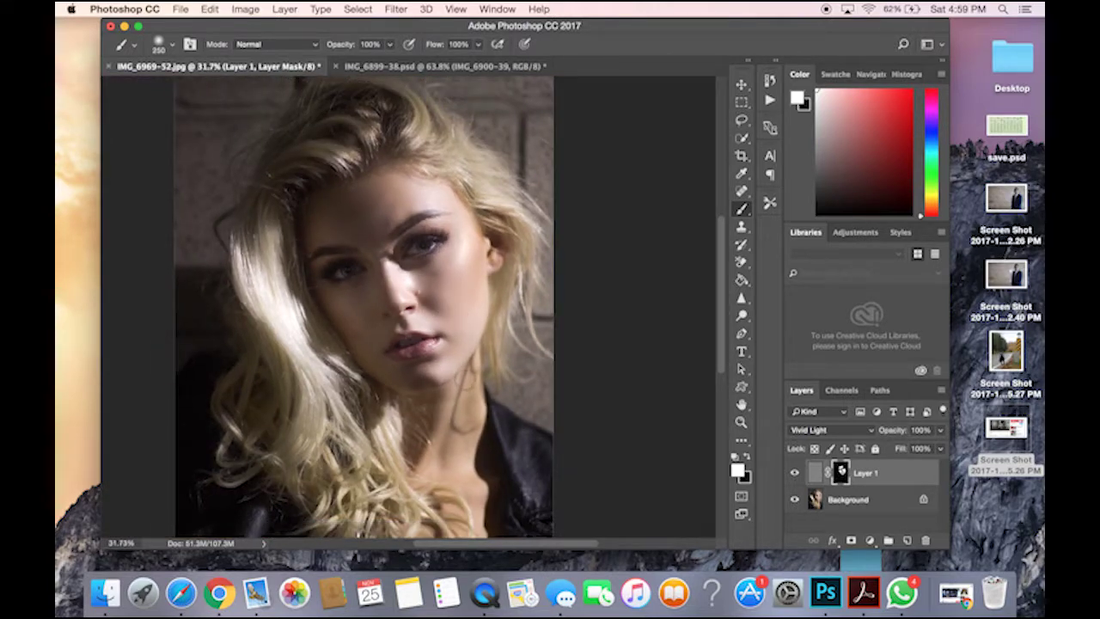
pyautogui.scroll(-2, 458, 317)
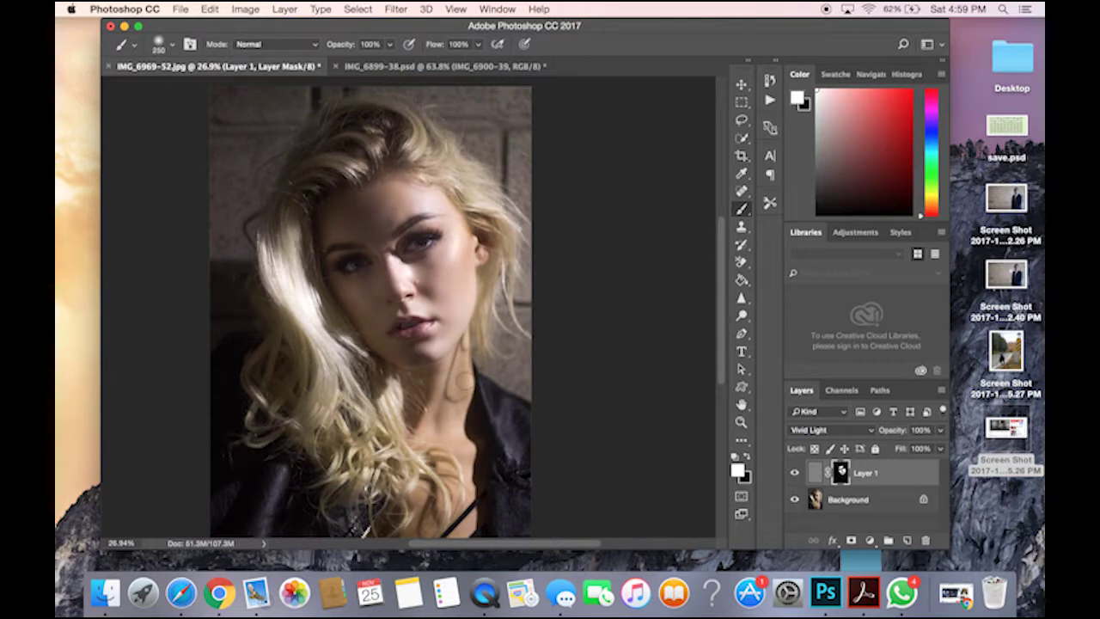
pyautogui.scroll(3, 458, 376)
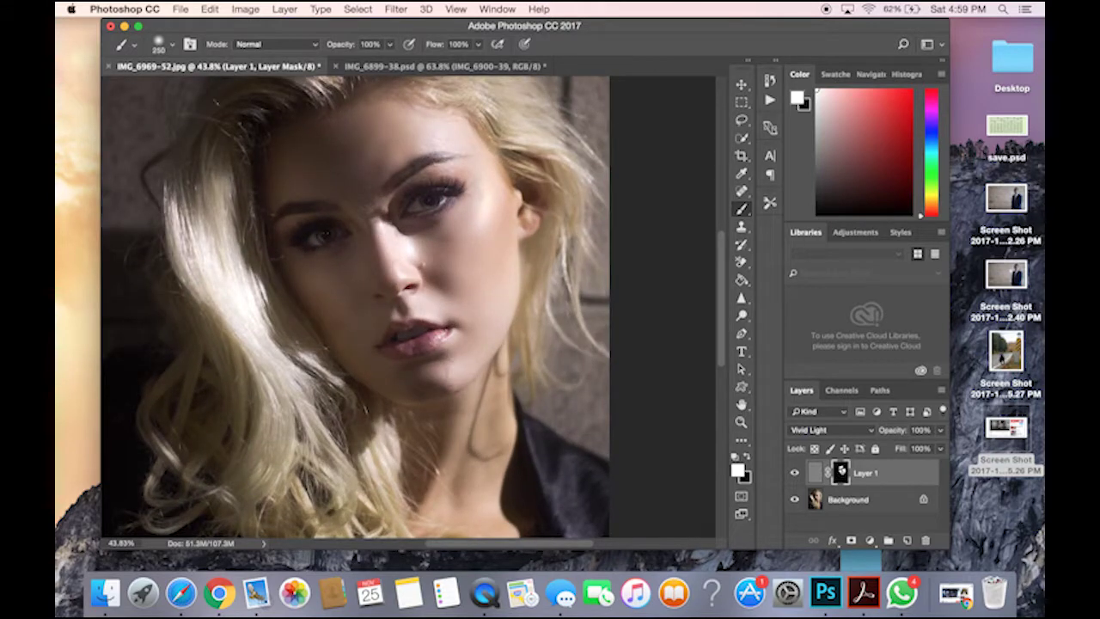
pyautogui.scroll(-5, 403, 383)
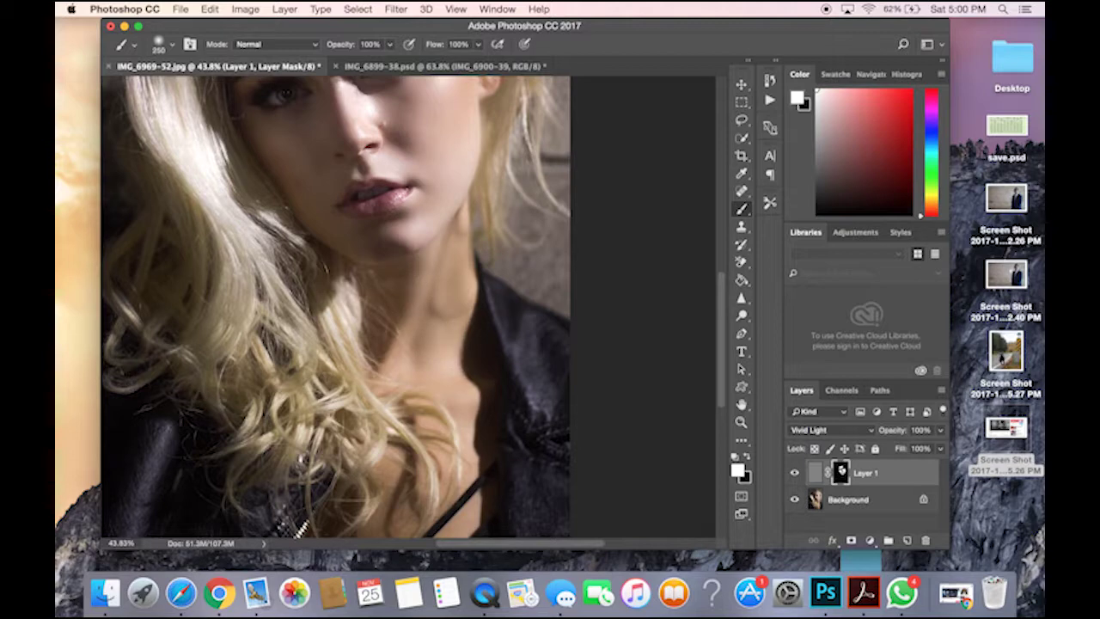
# Step: Adjust the zoom around the neck and chest, ending near 21% with the whole portrait visible
pyautogui.scroll(-5, 411, 378)
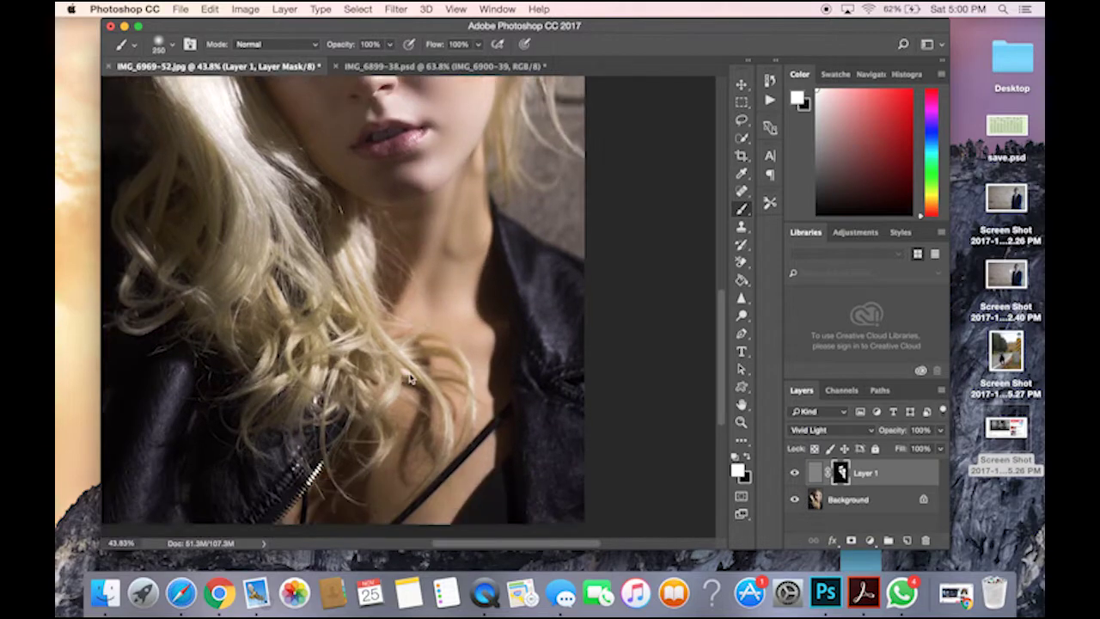
pyautogui.scroll(10, 411, 378)
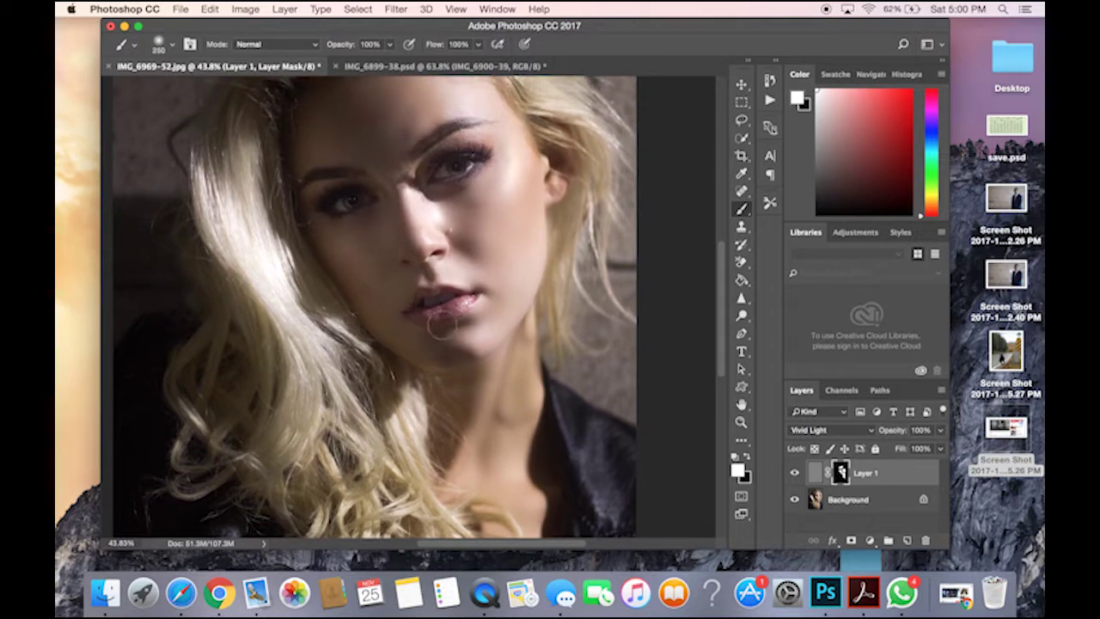
pyautogui.scroll(-6, 447, 326)
pyautogui.scroll(2, 481, 357)
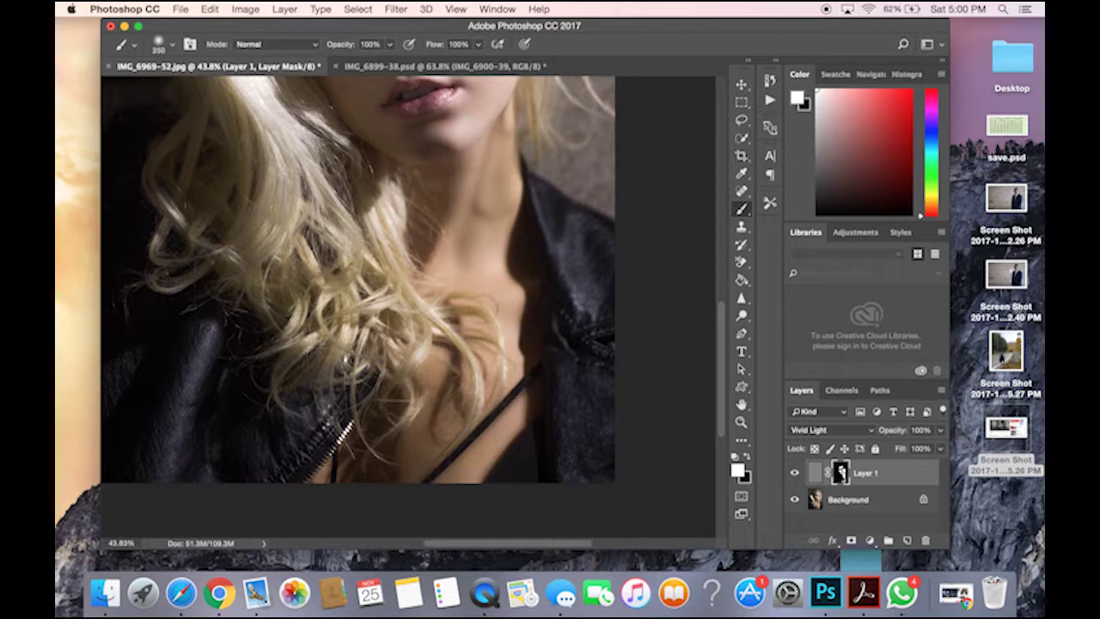
pyautogui.scroll(10, 484, 306)
pyautogui.scroll(-6, 484, 307)
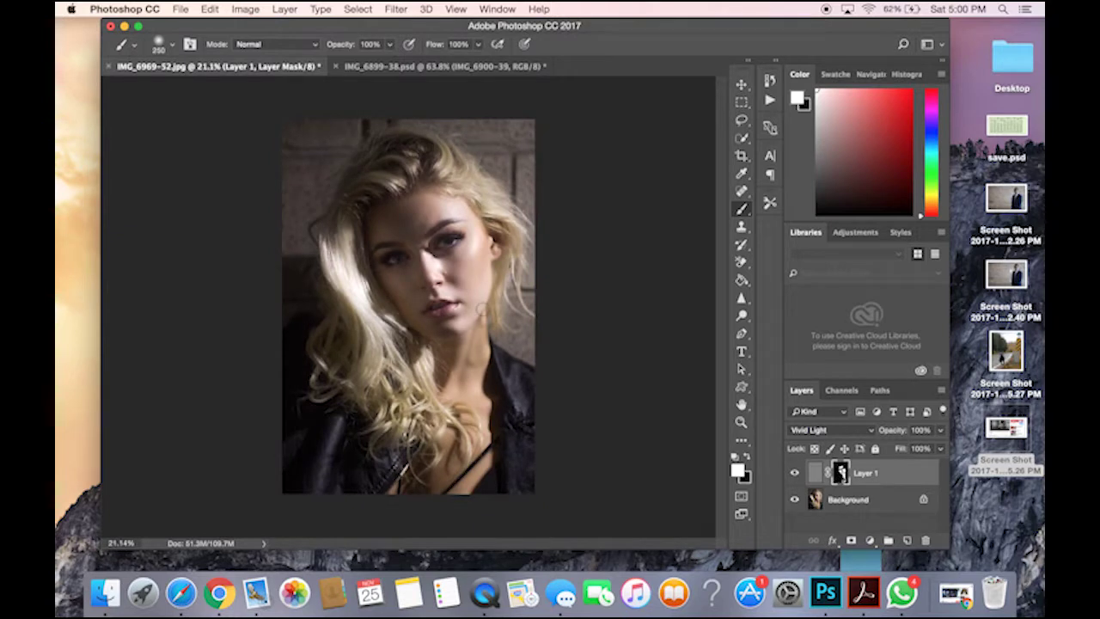
# Step: Lower Layer 1's opacity to 60% with the Layers panel slider
pyautogui.scroll(4, 482, 308)
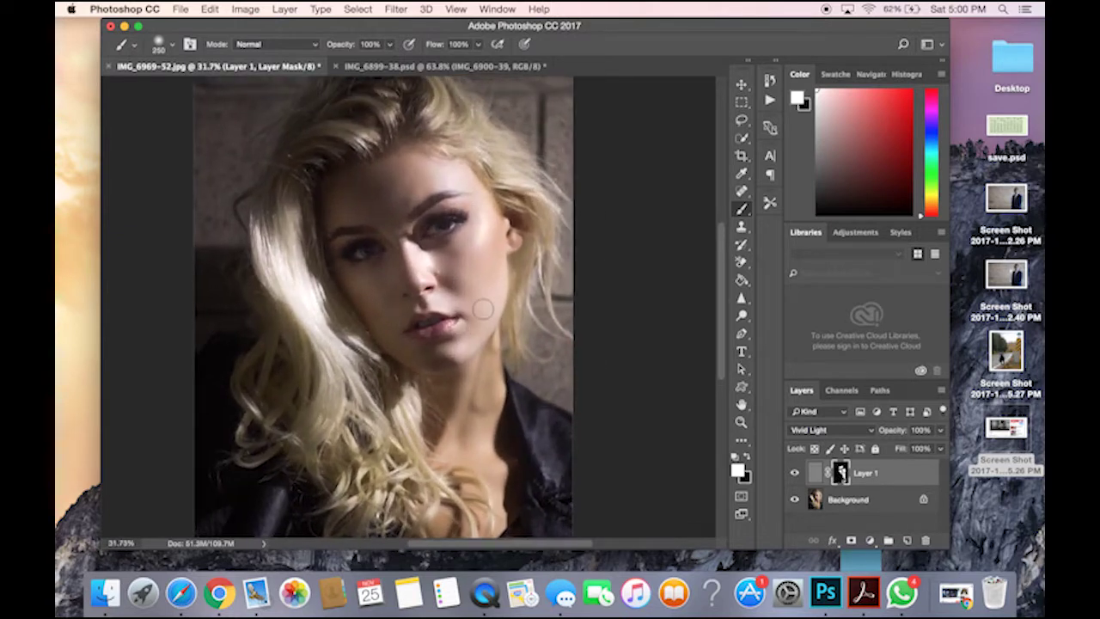
pyautogui.scroll(1, 483, 307)
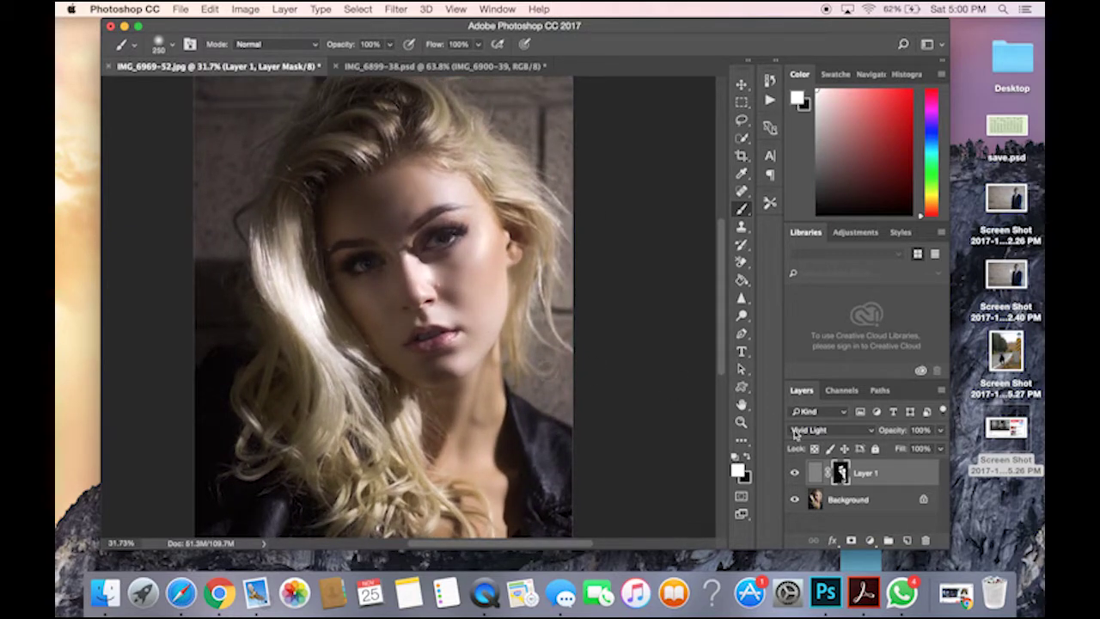
pyautogui.click(943, 431)
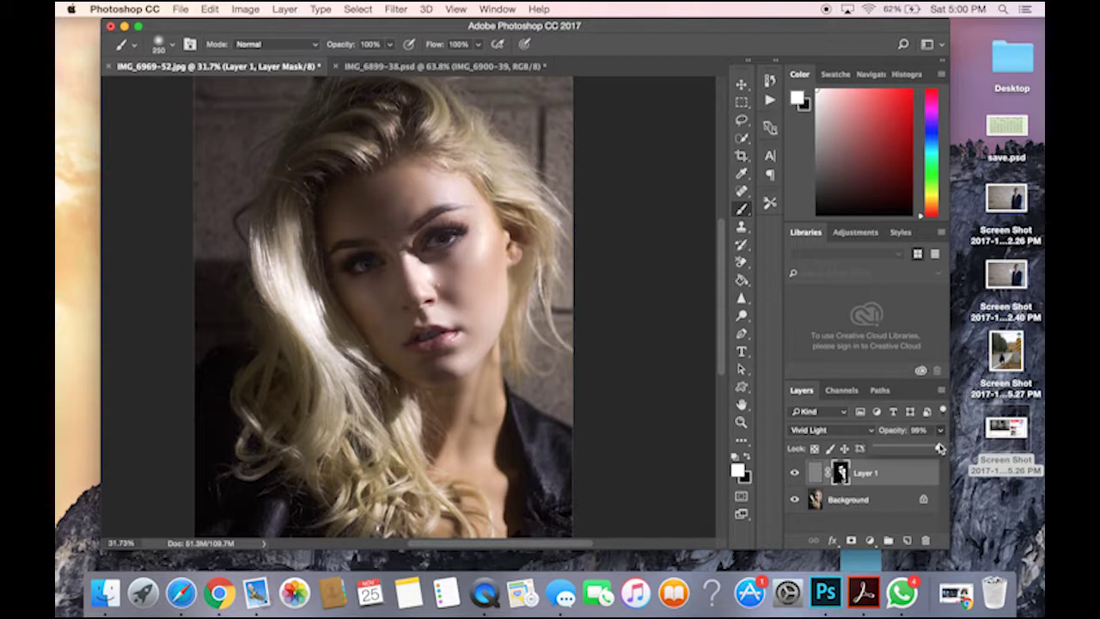
pyautogui.moveTo(941, 448); pyautogui.dragTo(904, 450)
pyautogui.moveTo(906, 453)
pyautogui.mouseDown()
pyautogui.moveTo(860, 462)
pyautogui.moveTo(1001, 454)
pyautogui.moveTo(914, 449)
pyautogui.mouseUp()
# Step: Toggle Layer 1's visibility several times to compare before and after, leaving it visible
pyautogui.click(795, 472)
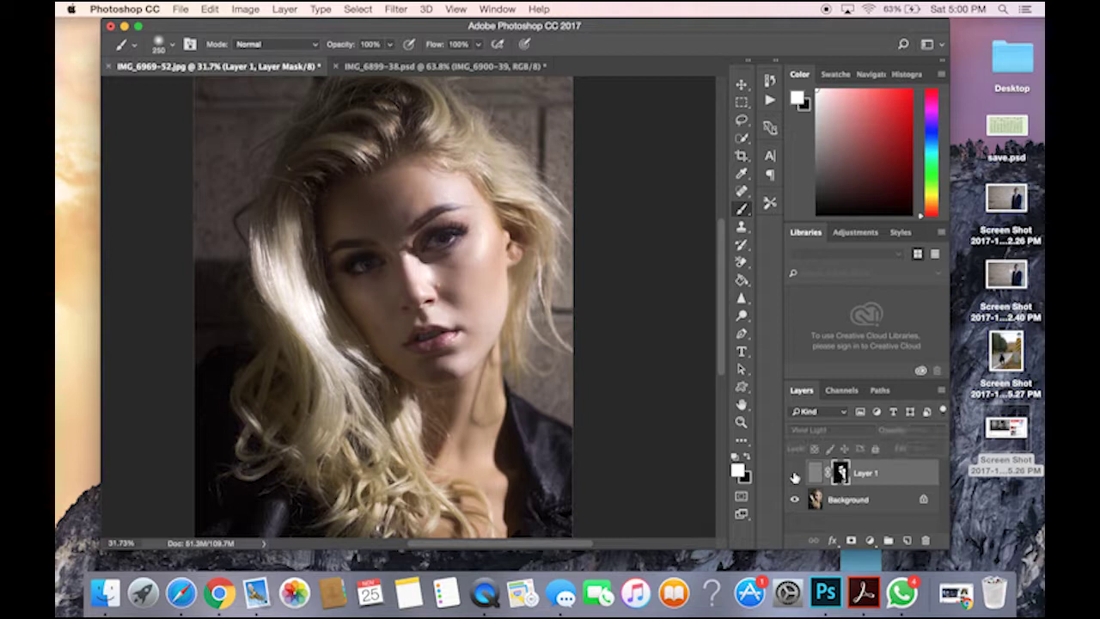
pyautogui.click(794, 474)
pyautogui.click(794, 473)
pyautogui.click(794, 474)
pyautogui.click(795, 474)
pyautogui.click(795, 473)
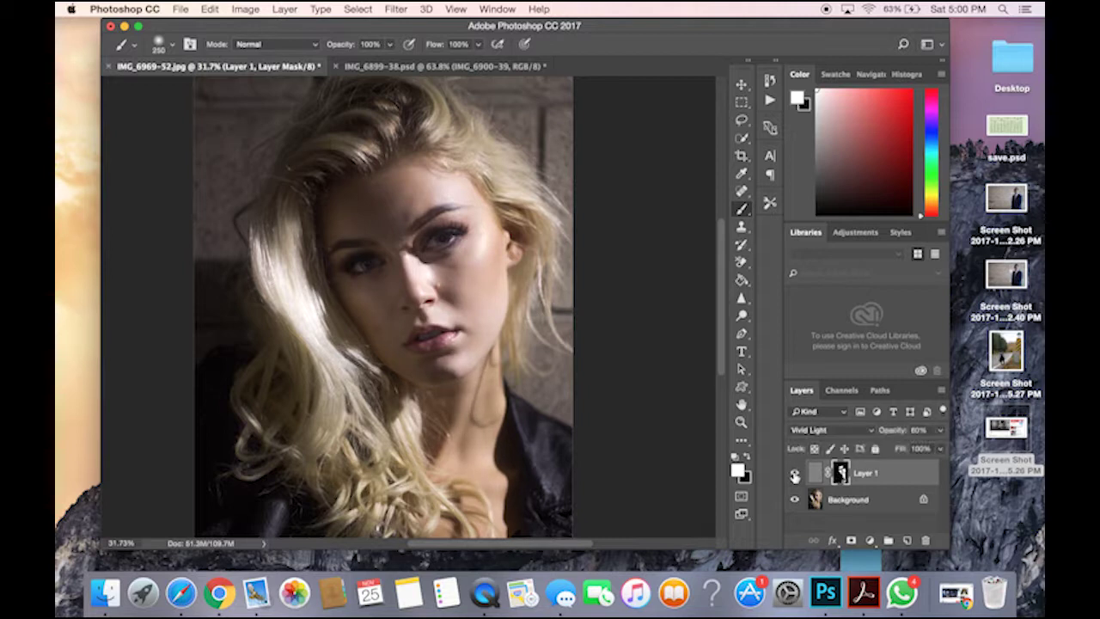
# Step: Duplicate Background (Cmd+J), set the copy to Soft Light, hide it, and reselect Background
pyautogui.click(875, 506)
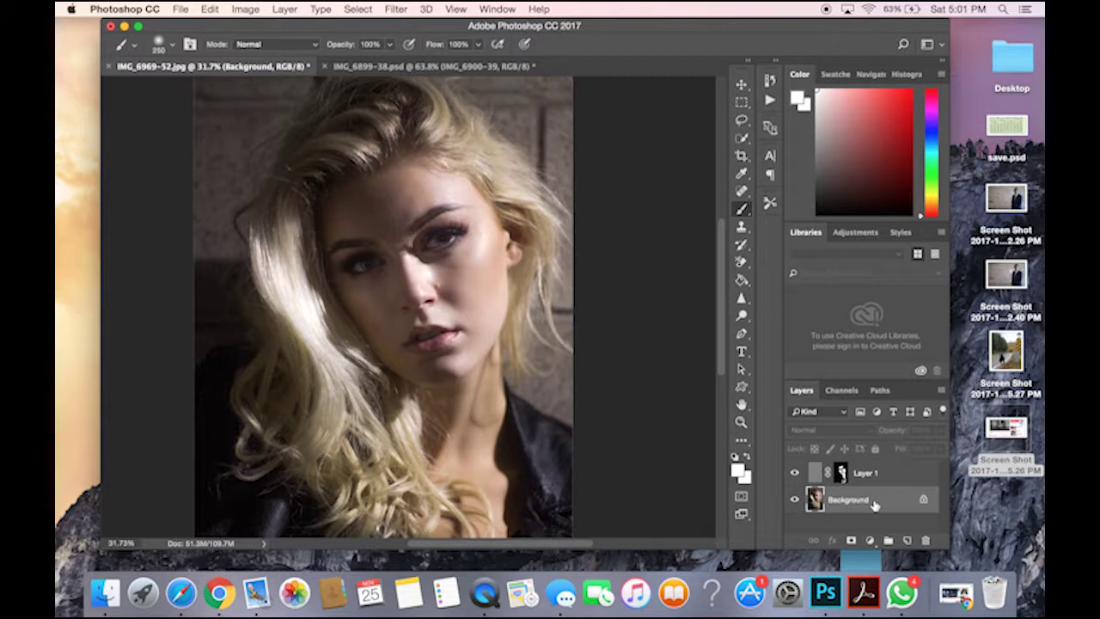
pyautogui.press('super+j')
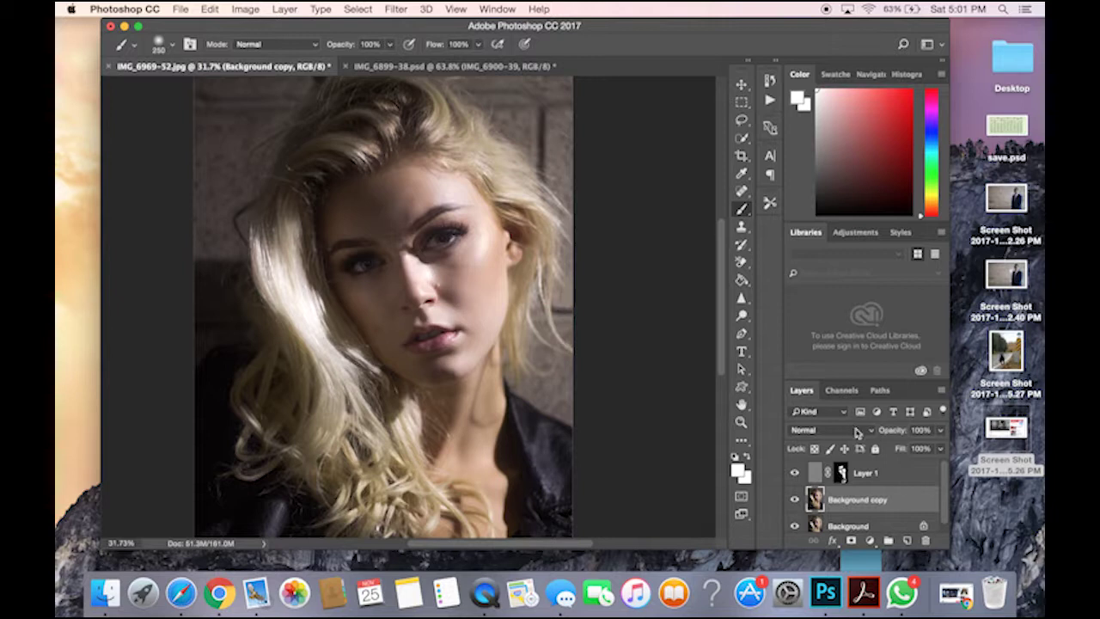
pyautogui.click(856, 433)
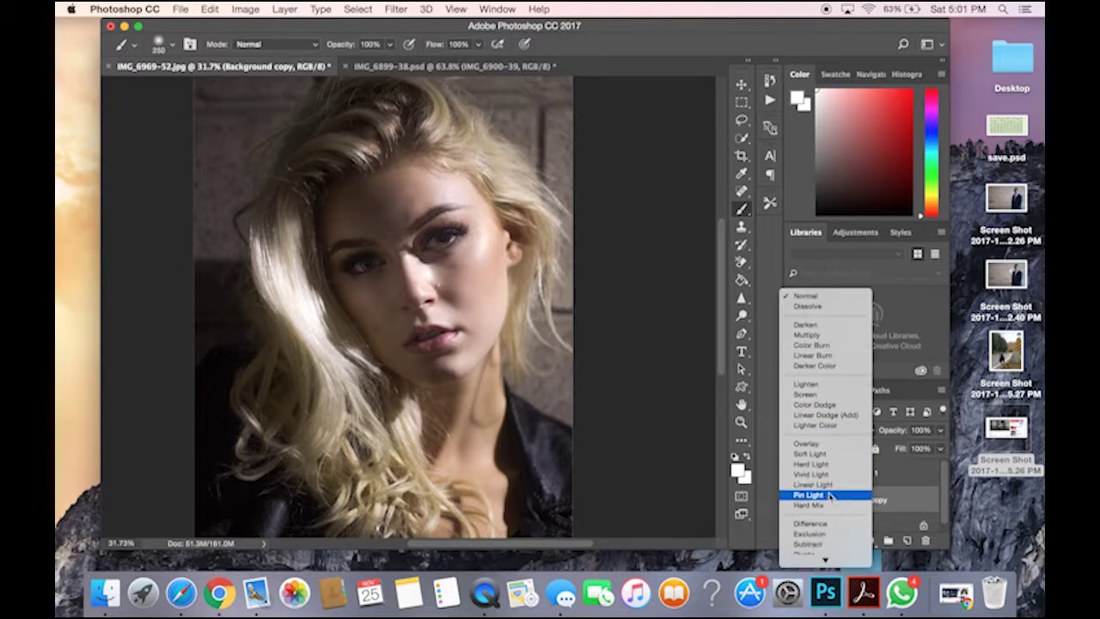
pyautogui.click(828, 454)
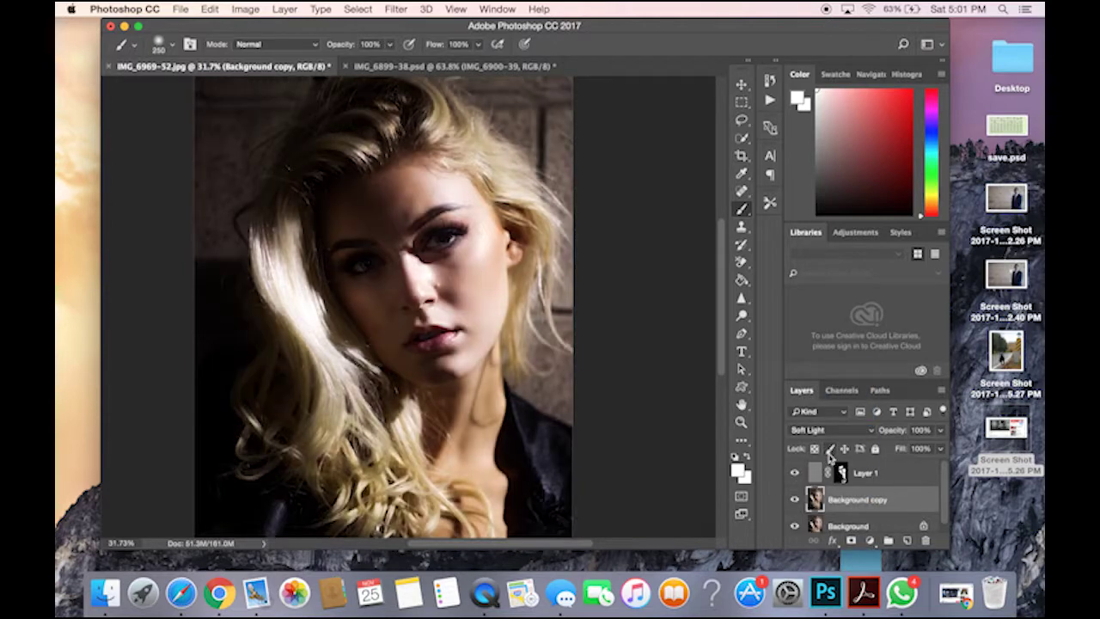
pyautogui.scroll(-3, 386, 260)
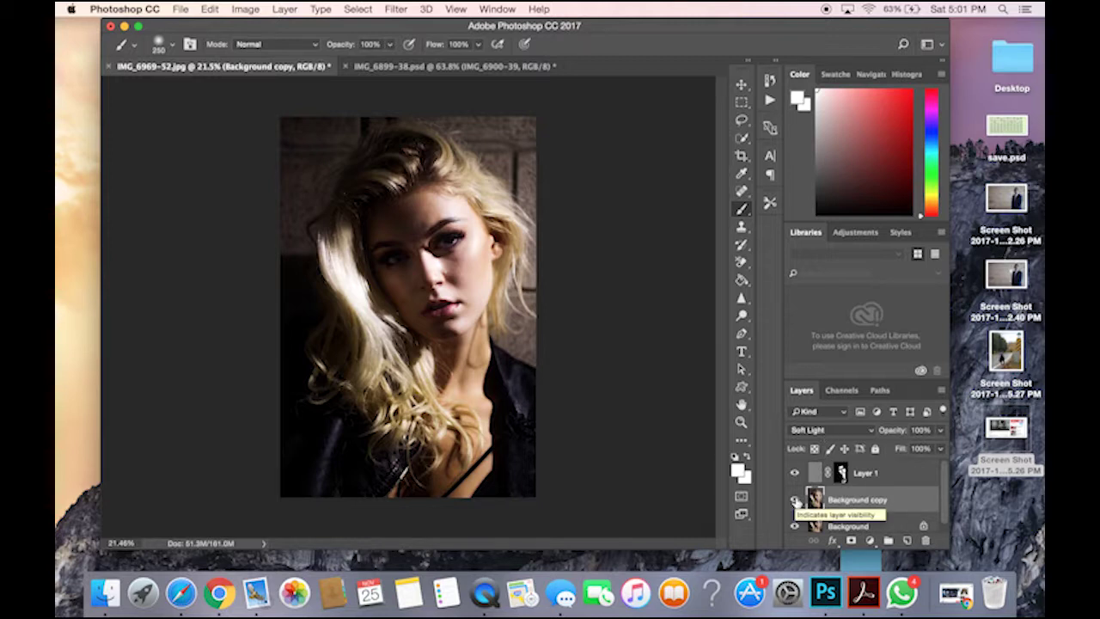
pyautogui.click(796, 502)
pyautogui.click(849, 527)
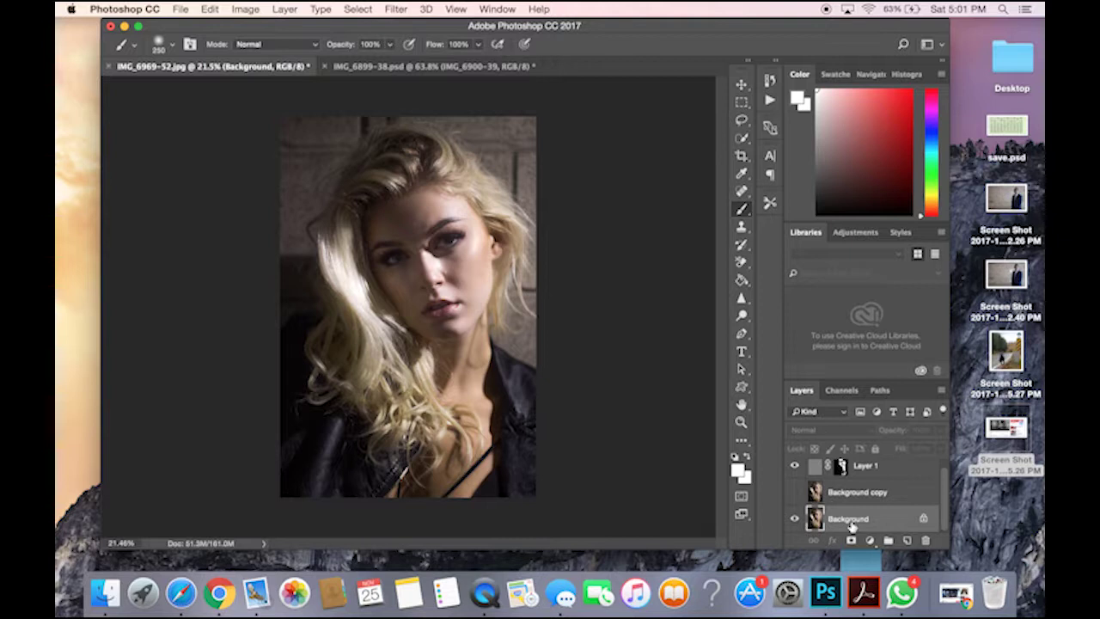
# Step: Use Select > Color Range with Skin Tones and fuzziness about 100 to select the skin
pyautogui.click(359, 8)
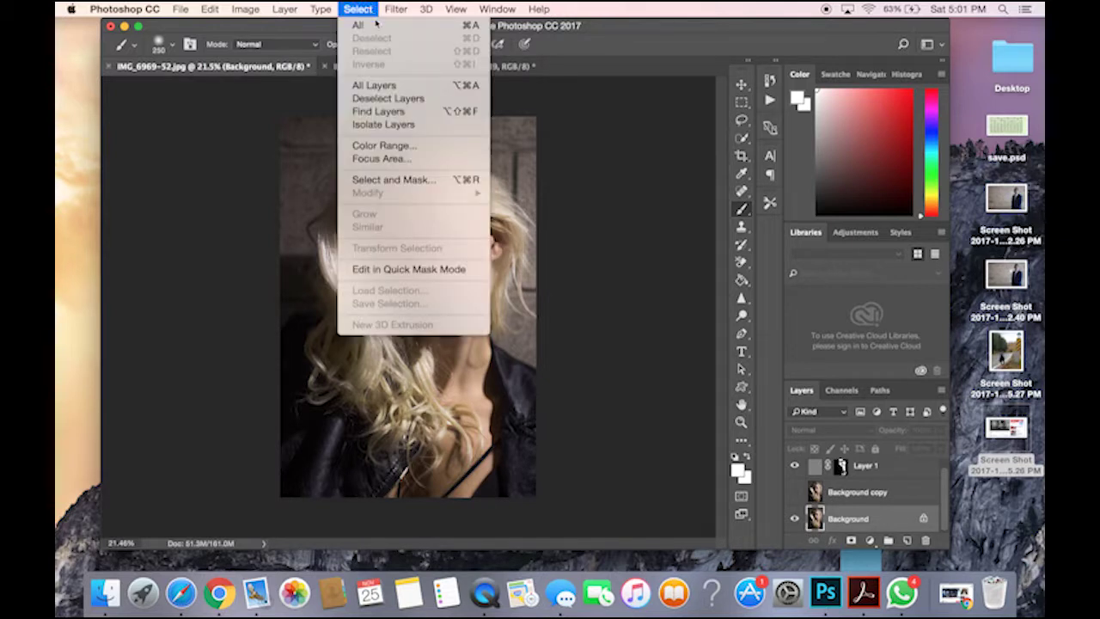
pyautogui.click(384, 146)
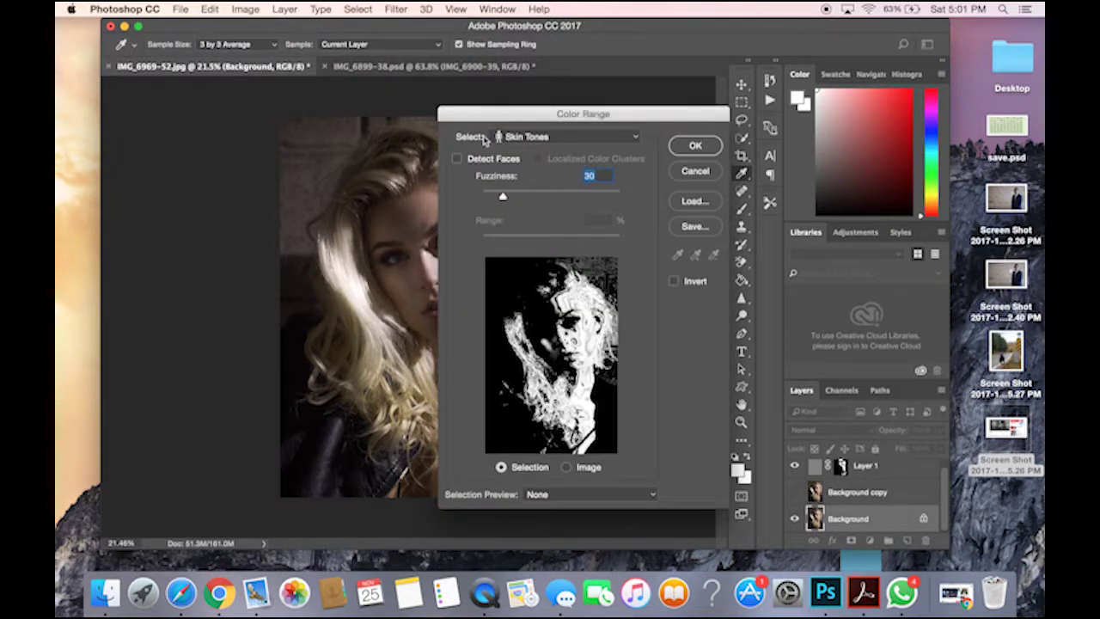
pyautogui.click(567, 138)
pyautogui.scroll(3, 557, 21)
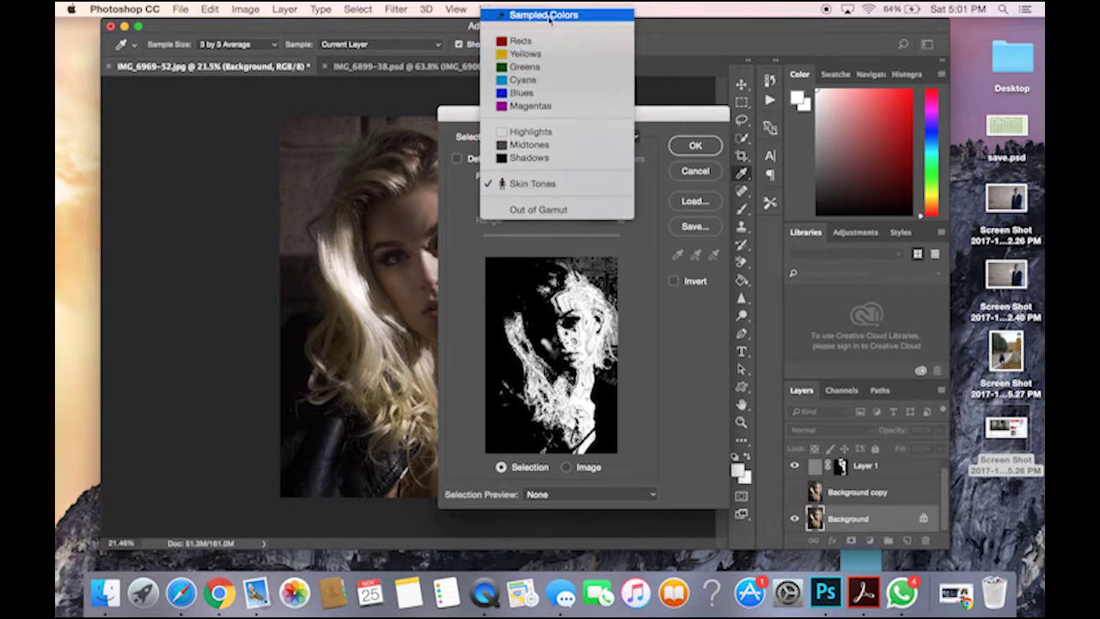
pyautogui.click(549, 15)
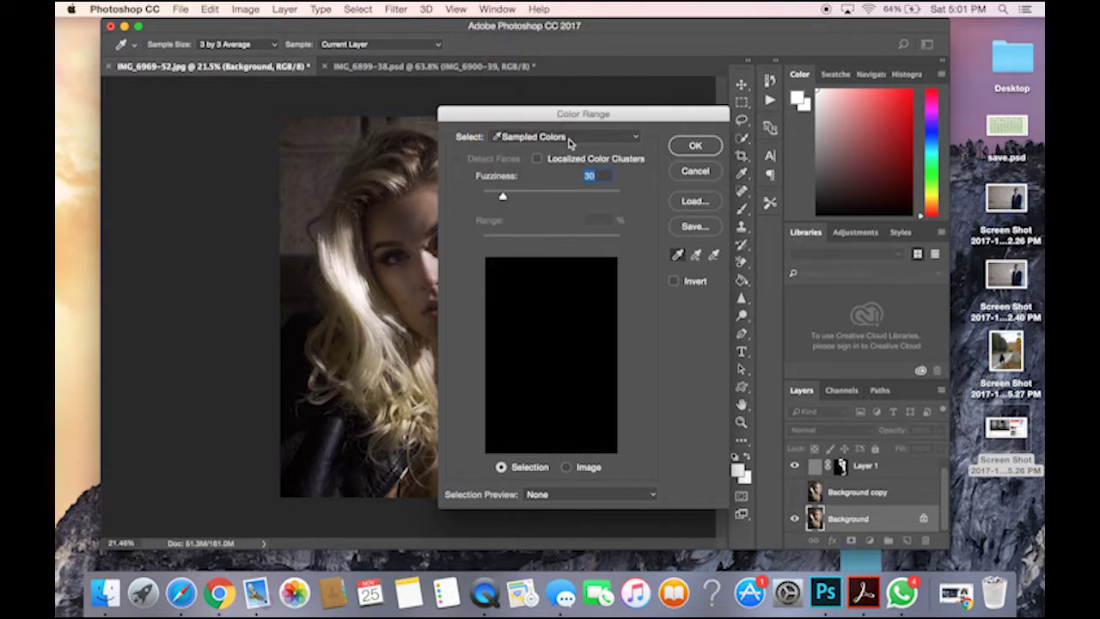
pyautogui.click(569, 142)
pyautogui.click(535, 304)
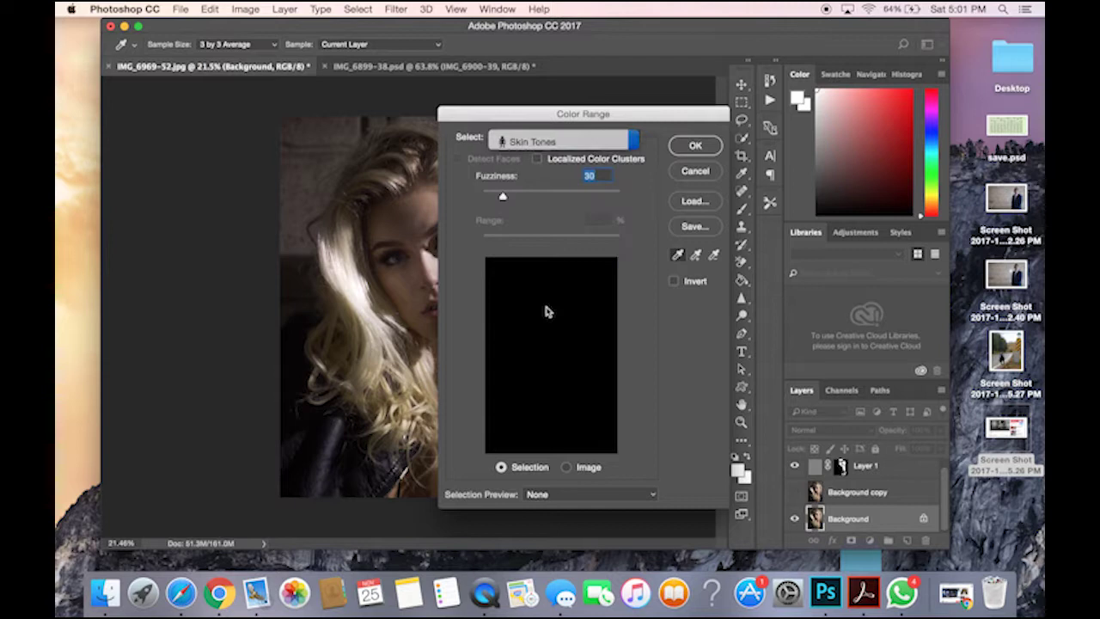
pyautogui.moveTo(503, 200); pyautogui.dragTo(559, 211)
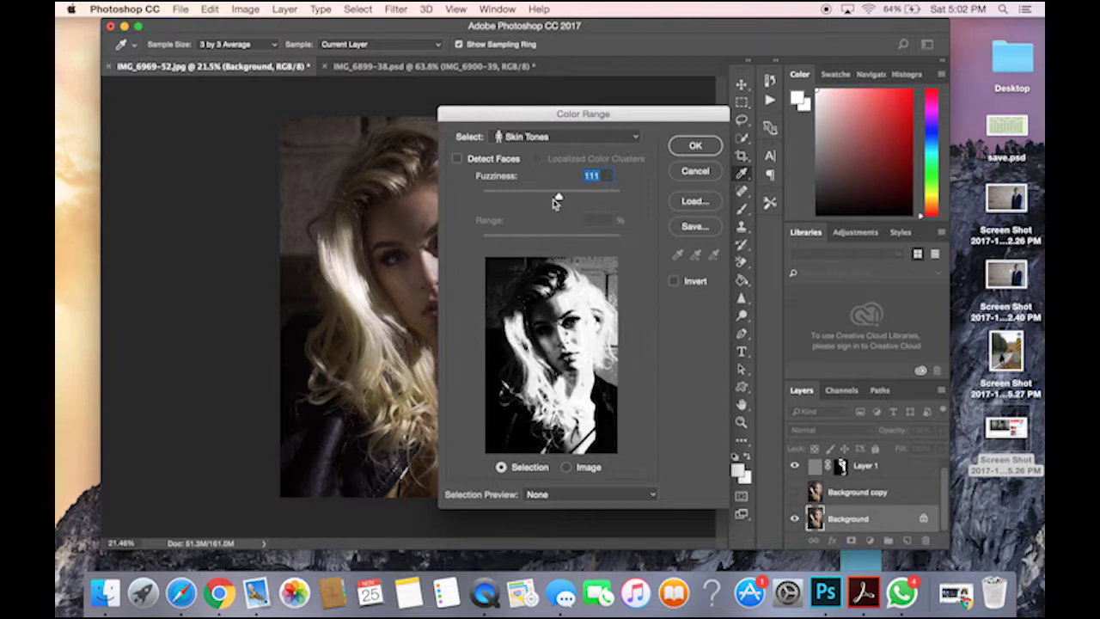
pyautogui.moveTo(554, 199)
pyautogui.mouseDown()
pyautogui.moveTo(587, 199)
pyautogui.moveTo(553, 200)
pyautogui.mouseUp()
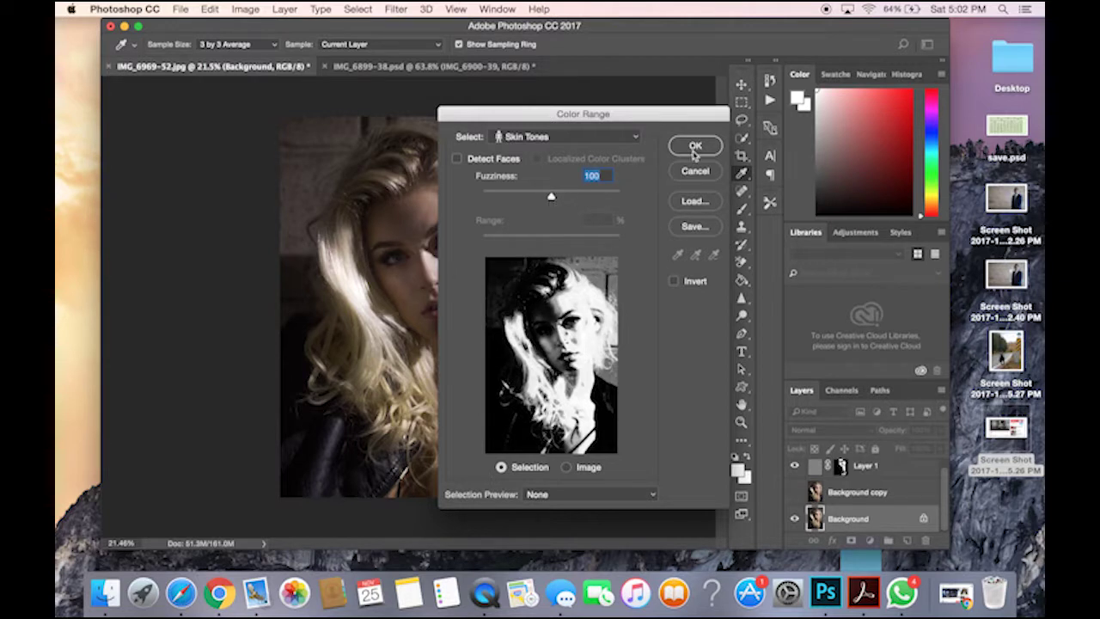
pyautogui.click(694, 149)
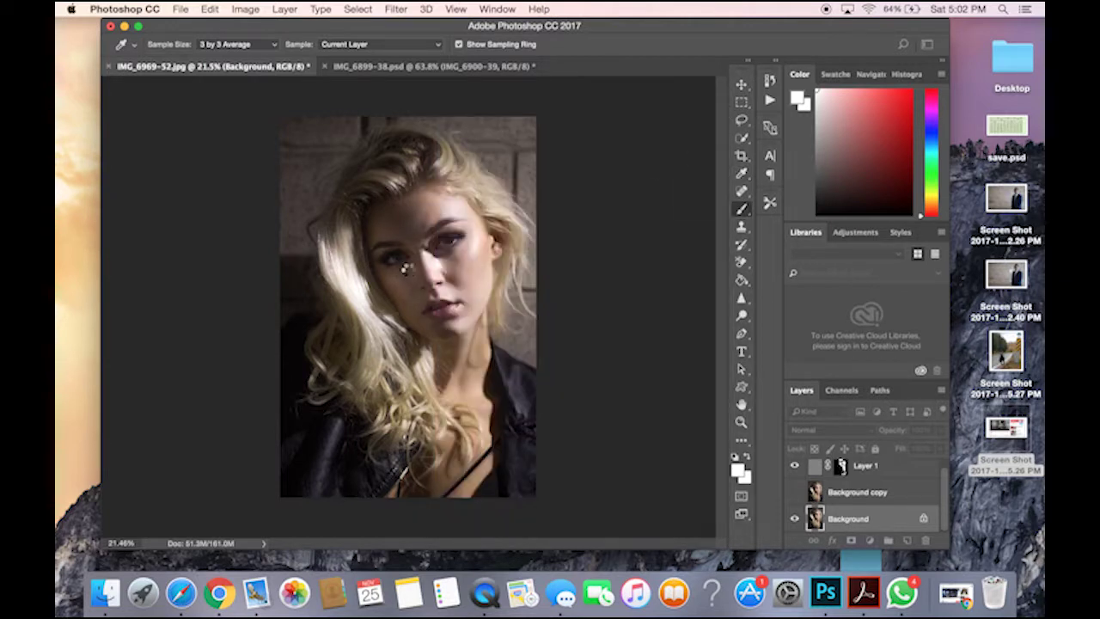
# Step: Switch to the Brush tool (B) and enter Quick Mask mode (Q)
pyautogui.press('b')
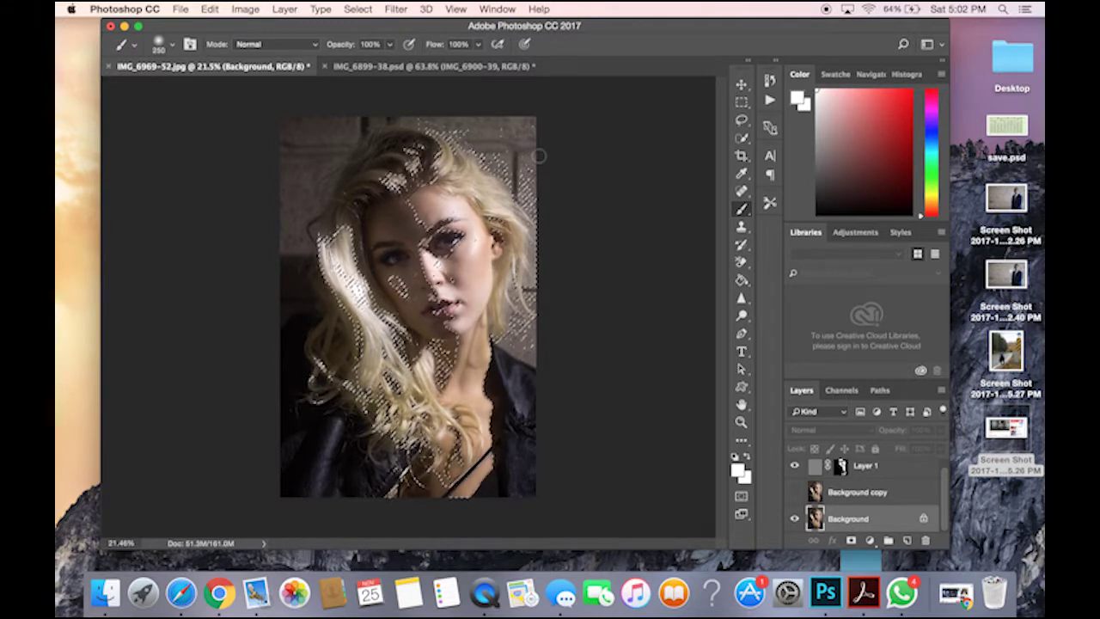
pyautogui.press('q')
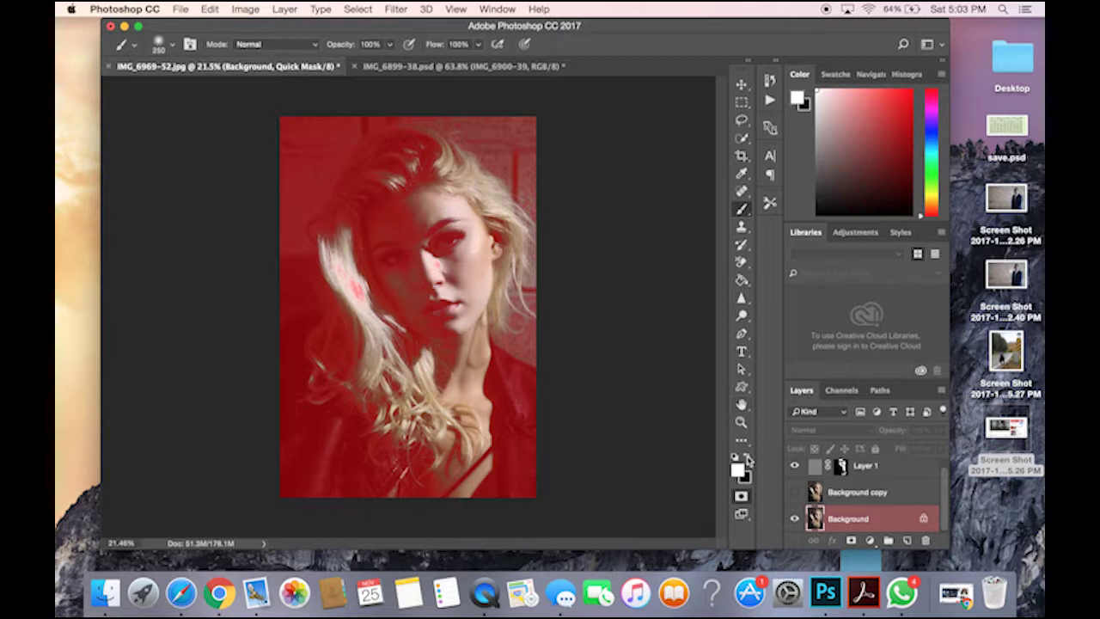
# Step: With black as the colour, paint quick mask over the left and lower blonde hair
pyautogui.click(747, 460)
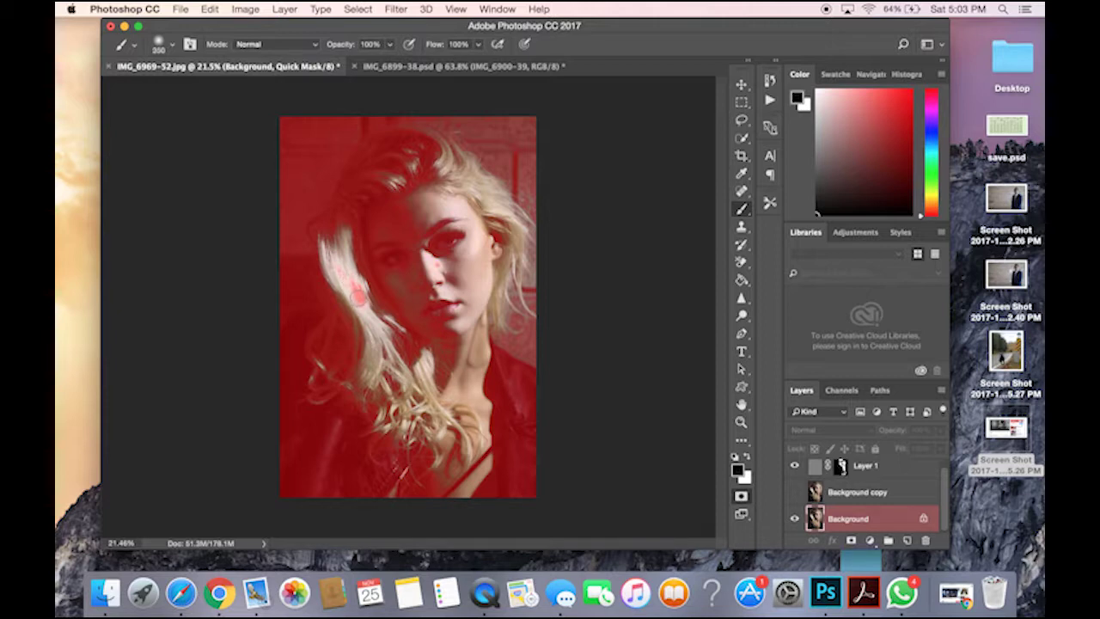
pyautogui.moveTo(358, 291)
pyautogui.mouseDown()
pyautogui.moveTo(370, 329)
pyautogui.moveTo(331, 263)
pyautogui.moveTo(340, 284)
pyautogui.moveTo(348, 245)
pyautogui.mouseUp()
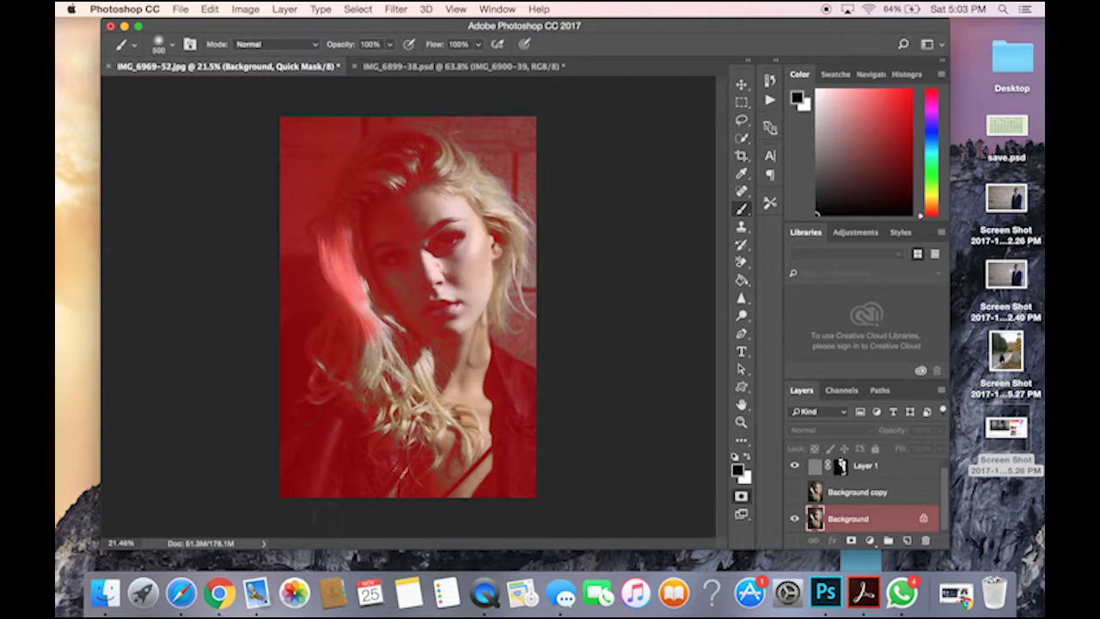
pyautogui.moveTo(462, 495); pyautogui.dragTo(480, 474)
pyautogui.hotkey('ctrl', 'z')
pyautogui.moveTo(393, 464)
pyautogui.mouseDown()
pyautogui.moveTo(352, 357)
pyautogui.moveTo(360, 320)
pyautogui.moveTo(327, 205)
pyautogui.mouseUp()
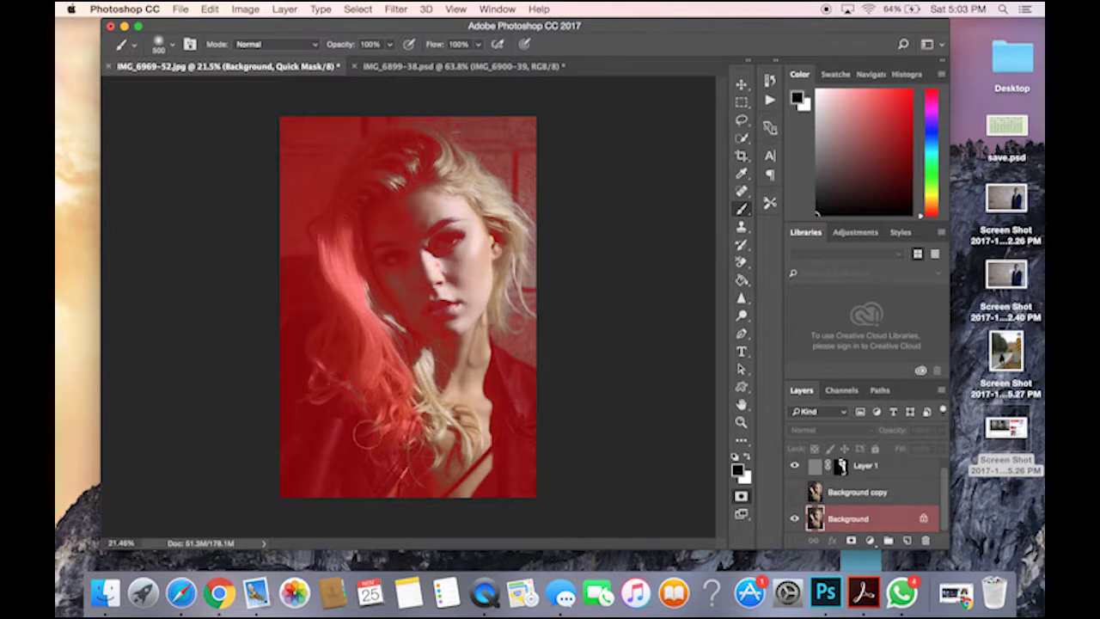
pyautogui.moveTo(372, 426)
pyautogui.mouseDown()
pyautogui.moveTo(428, 412)
pyautogui.moveTo(426, 371)
pyautogui.moveTo(393, 326)
pyautogui.moveTo(328, 177)
pyautogui.moveTo(423, 156)
pyautogui.moveTo(497, 191)
pyautogui.moveTo(502, 155)
pyautogui.mouseUp()
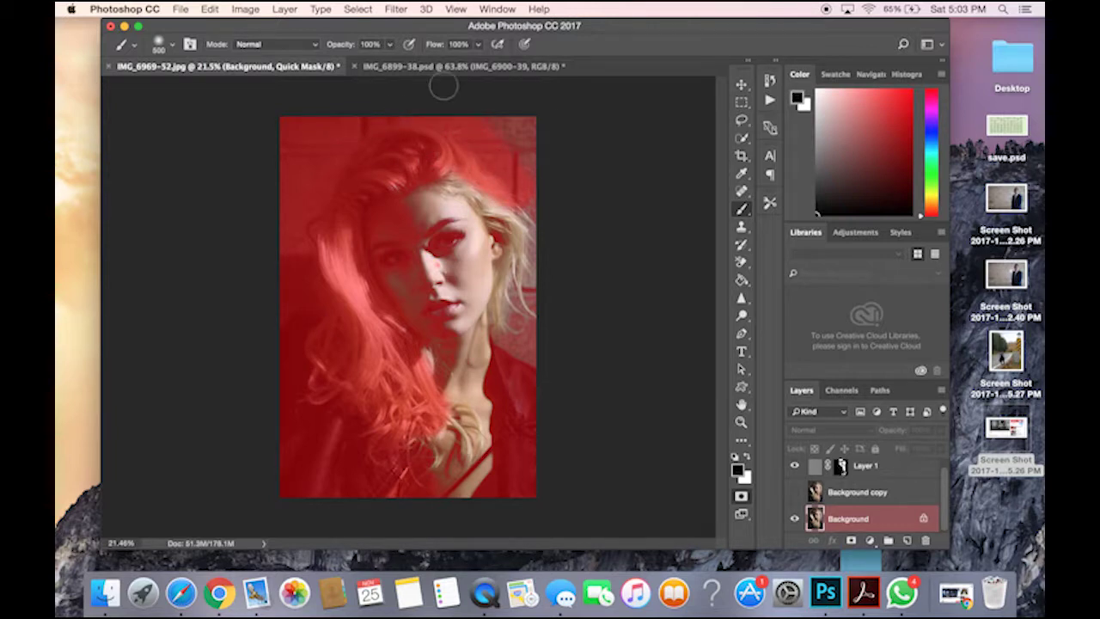
# Step: Mask the blonde hair on the right side, zoom in, and switch to white
pyautogui.rightClick(519, 170)
pyautogui.press('Escape')
pyautogui.moveTo(518, 170)
pyautogui.mouseDown()
pyautogui.moveTo(524, 215)
pyautogui.moveTo(516, 185)
pyautogui.moveTo(505, 297)
pyautogui.moveTo(521, 344)
pyautogui.moveTo(538, 293)
pyautogui.moveTo(495, 305)
pyautogui.moveTo(507, 185)
pyautogui.moveTo(434, 190)
pyautogui.mouseUp()
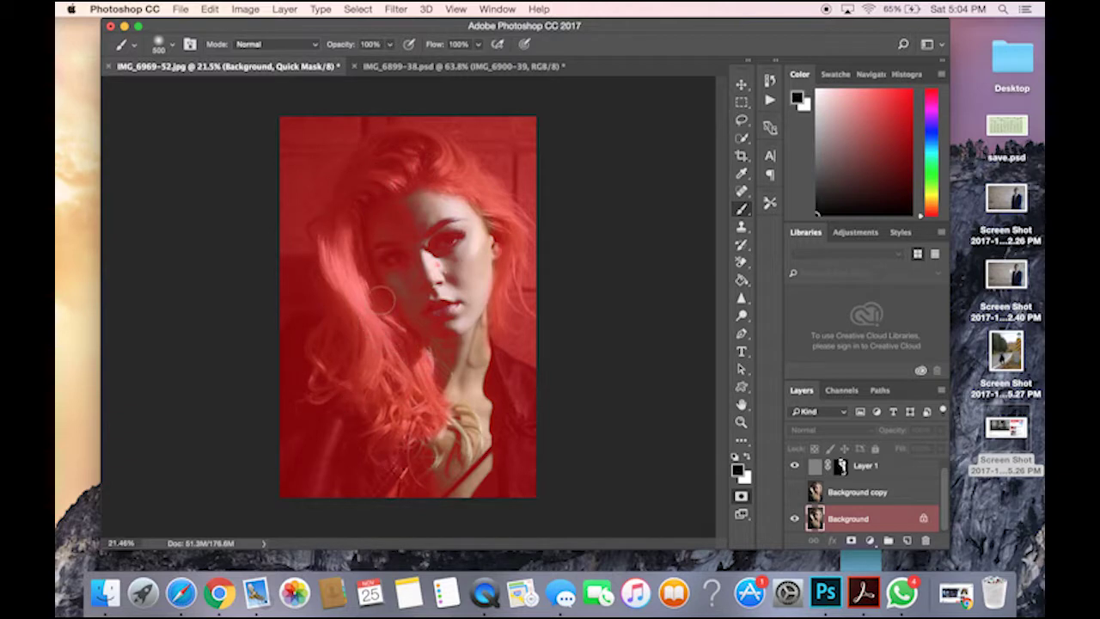
pyautogui.scroll(3, 383, 299)
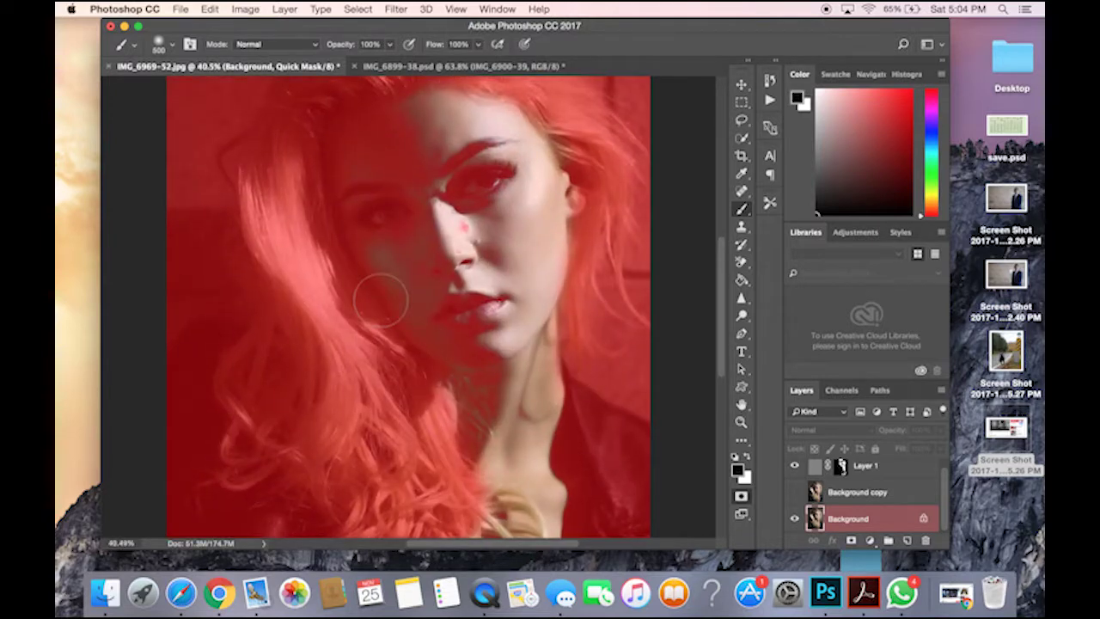
pyautogui.scroll(3, 381, 299)
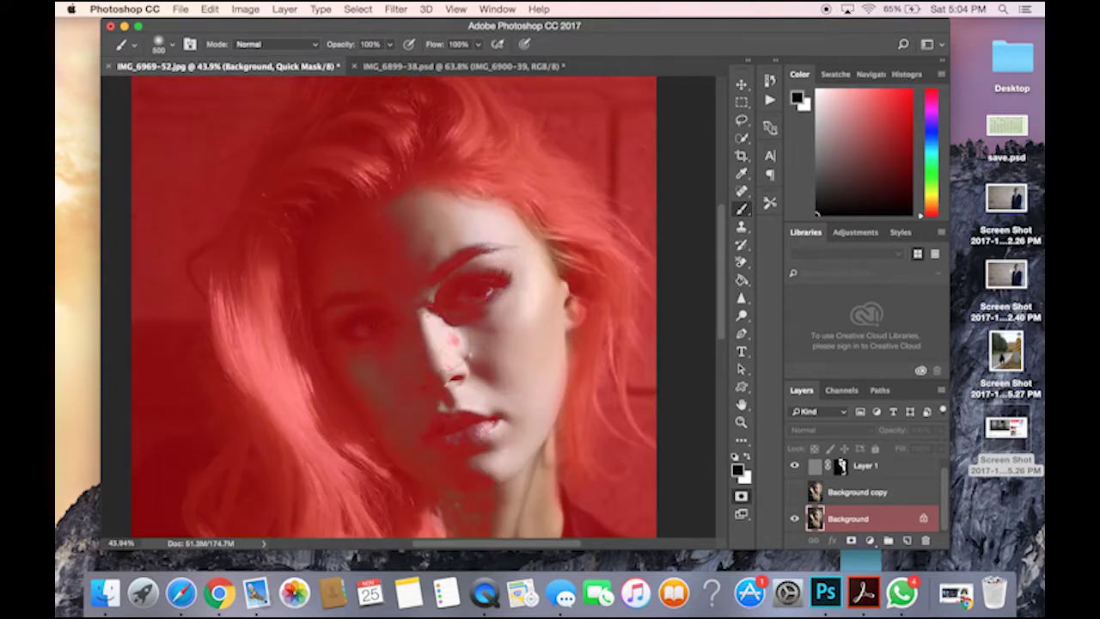
pyautogui.press('x')
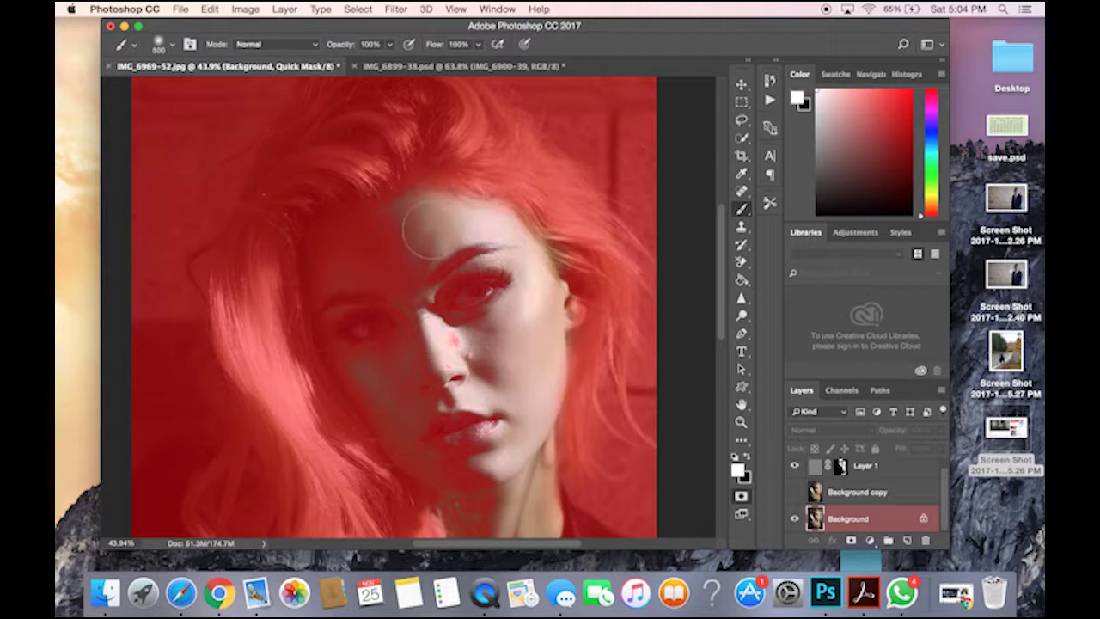
# Step: Paint white over the forehead and the spot beside the nose to clear the mask
pyautogui.moveTo(423, 227)
pyautogui.mouseDown()
pyautogui.moveTo(371, 249)
pyautogui.moveTo(412, 243)
pyautogui.moveTo(392, 254)
pyautogui.moveTo(406, 254)
pyautogui.moveTo(367, 247)
pyautogui.moveTo(353, 259)
pyautogui.moveTo(393, 246)
pyautogui.mouseUp()
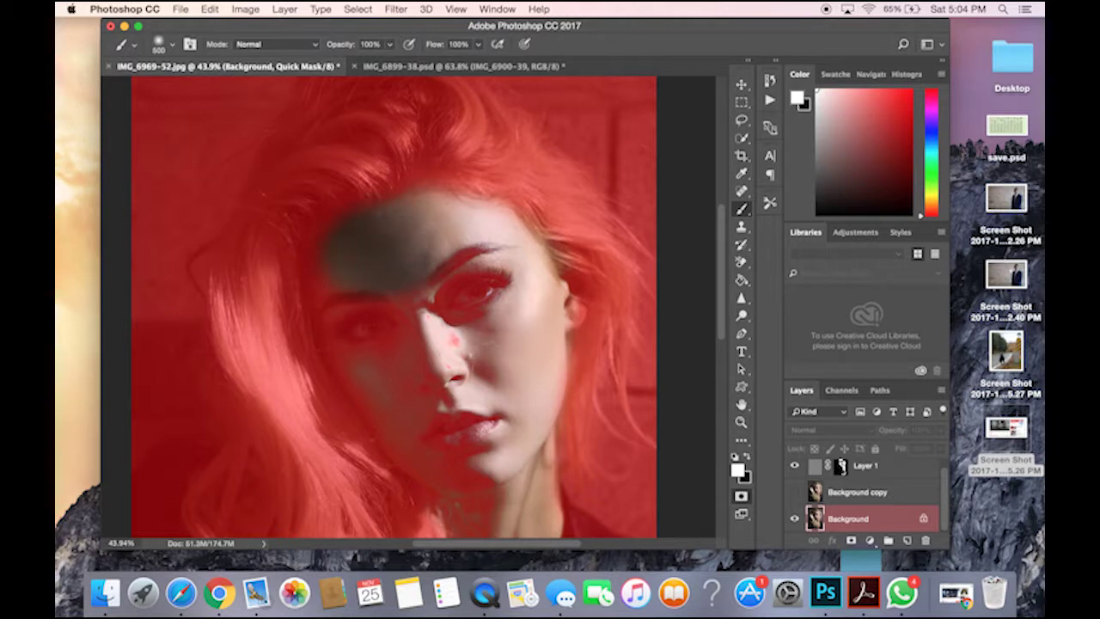
pyautogui.moveTo(507, 369); pyautogui.dragTo(469, 367)
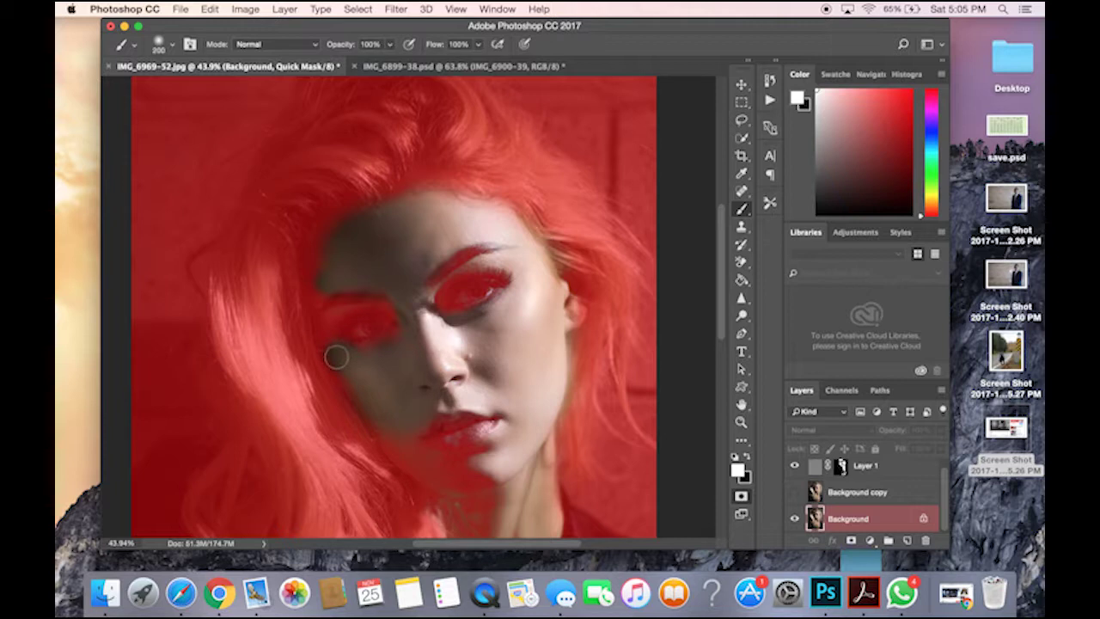
# Step: Shrink the brush to 90 and unmask skin at the left eye's corner and eyelid
pyautogui.press('[')
pyautogui.press('[')
pyautogui.moveTo(333, 318); pyautogui.dragTo(327, 337)
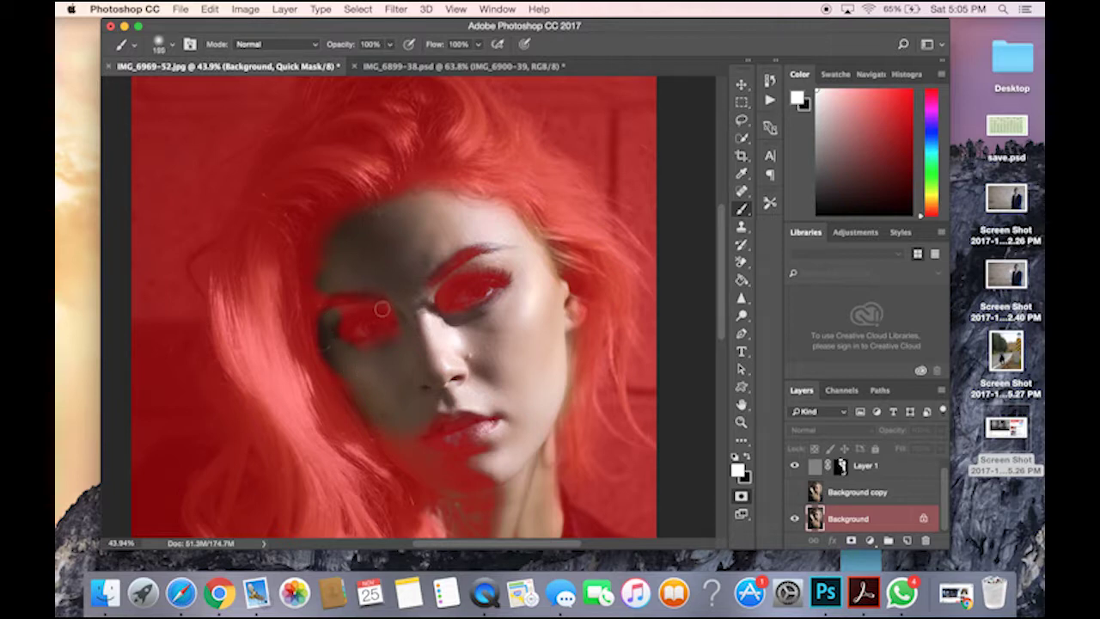
pyautogui.press('[')
pyautogui.press('[')
pyautogui.press('[')
pyautogui.moveTo(392, 308); pyautogui.dragTo(326, 320)
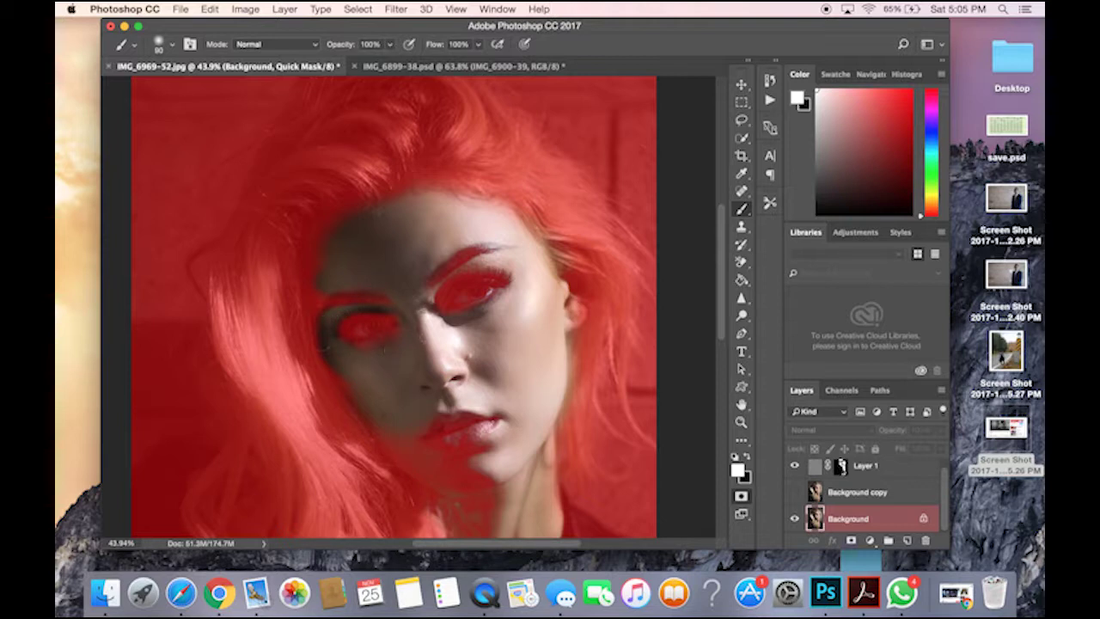
# Step: Clear the mask around the chin and neck, then paint black over the lips
pyautogui.press('x')
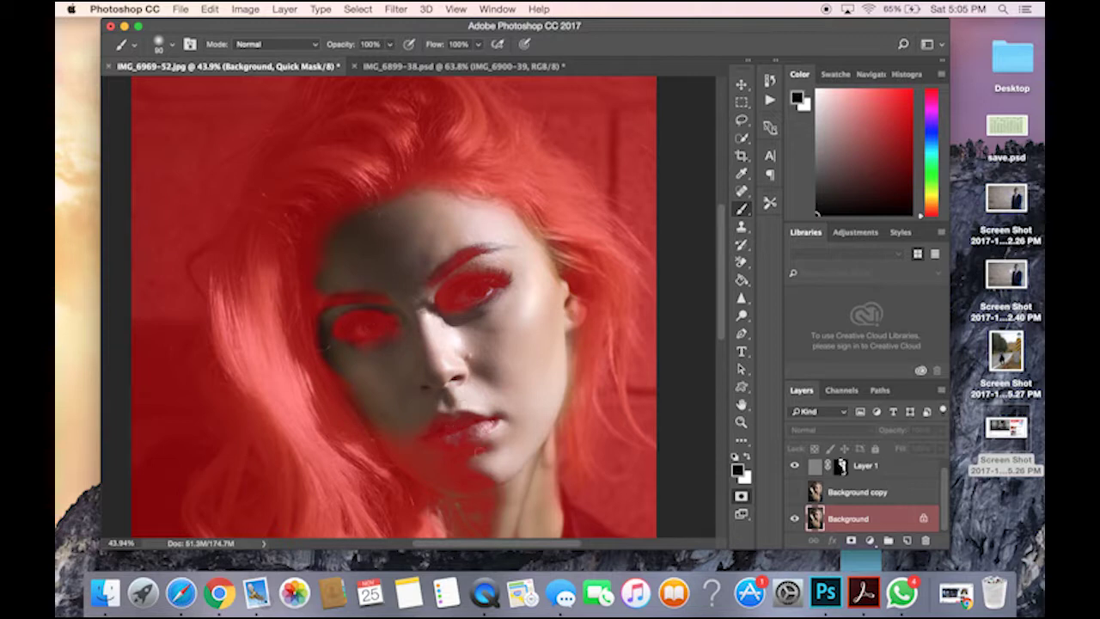
pyautogui.press('x')
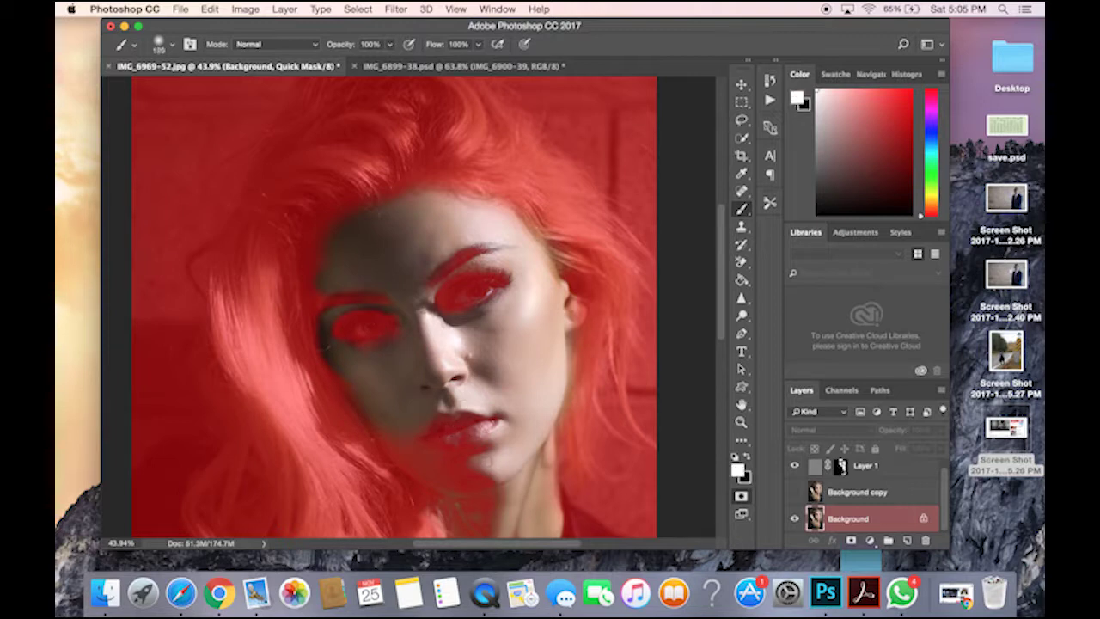
pyautogui.moveTo(460, 474); pyautogui.dragTo(471, 478)
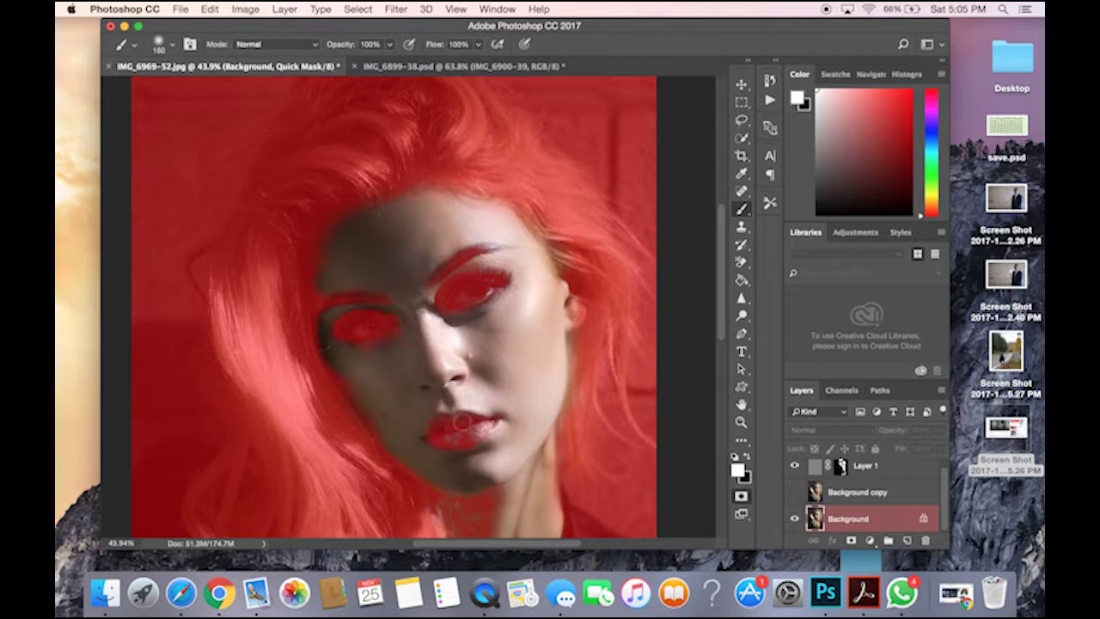
pyautogui.press('x')
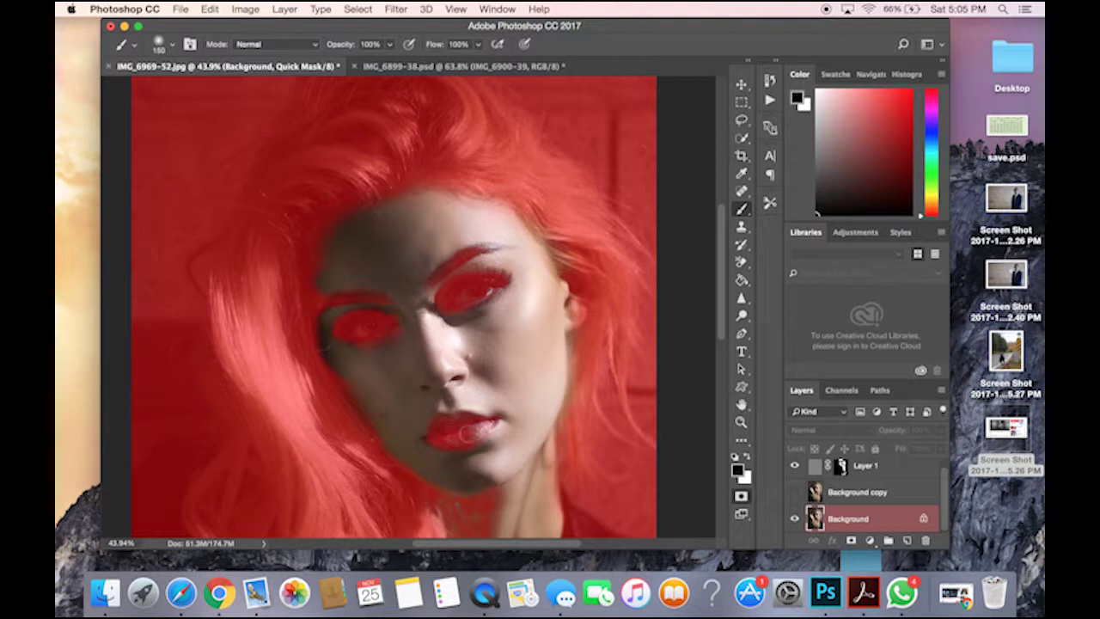
pyautogui.moveTo(454, 435)
pyautogui.mouseDown()
pyautogui.moveTo(486, 426)
pyautogui.moveTo(462, 419)
pyautogui.moveTo(439, 430)
pyautogui.moveTo(471, 430)
pyautogui.mouseUp()
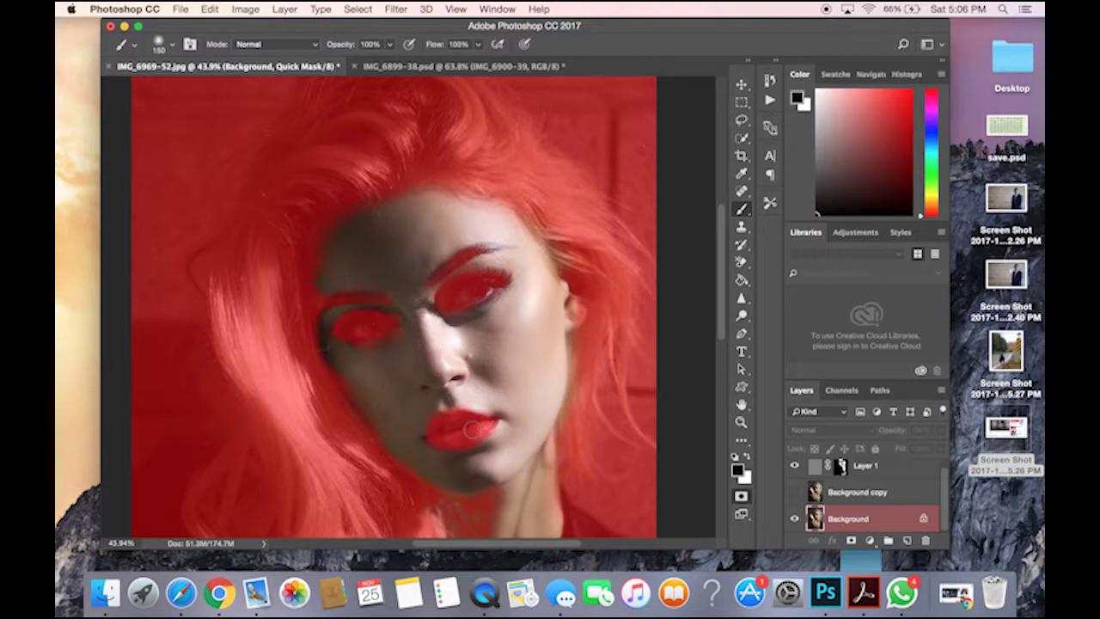
pyautogui.scroll(-5, 472, 428)
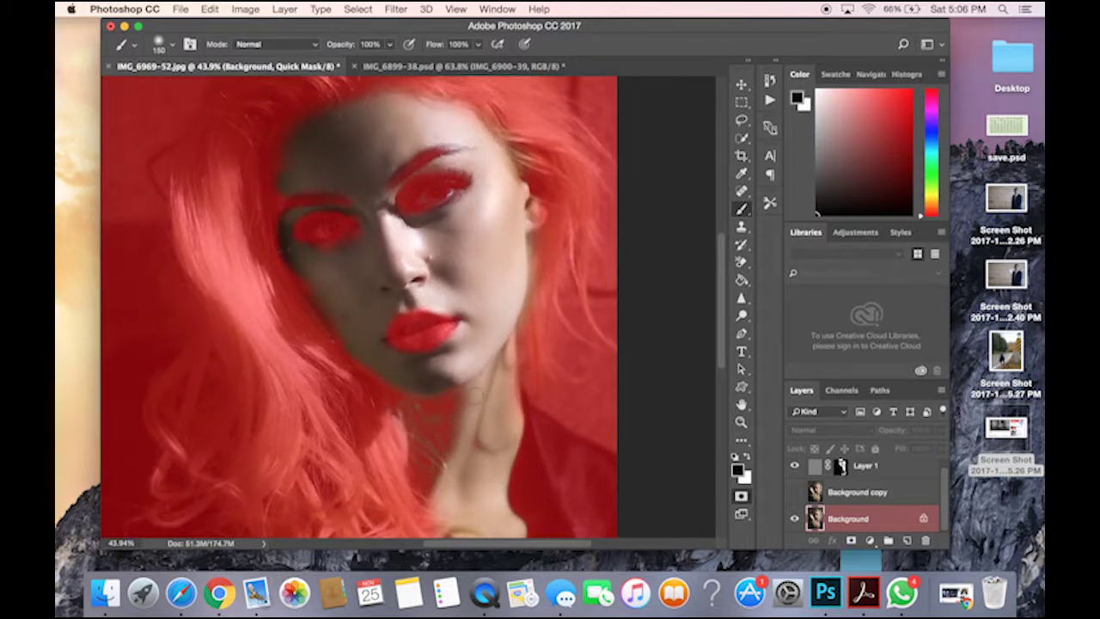
# Step: Switch to white and pan across the photo to check the quick mask coverage
pyautogui.press('x')
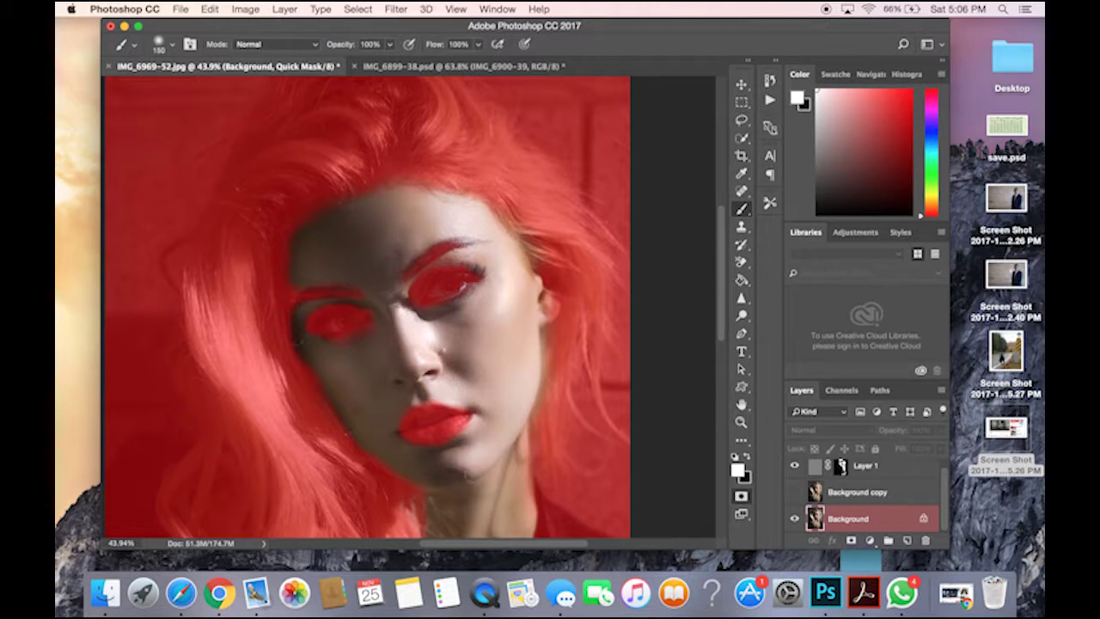
pyautogui.scroll(-5, 454, 474)
pyautogui.hscroll(3, 416, 453)
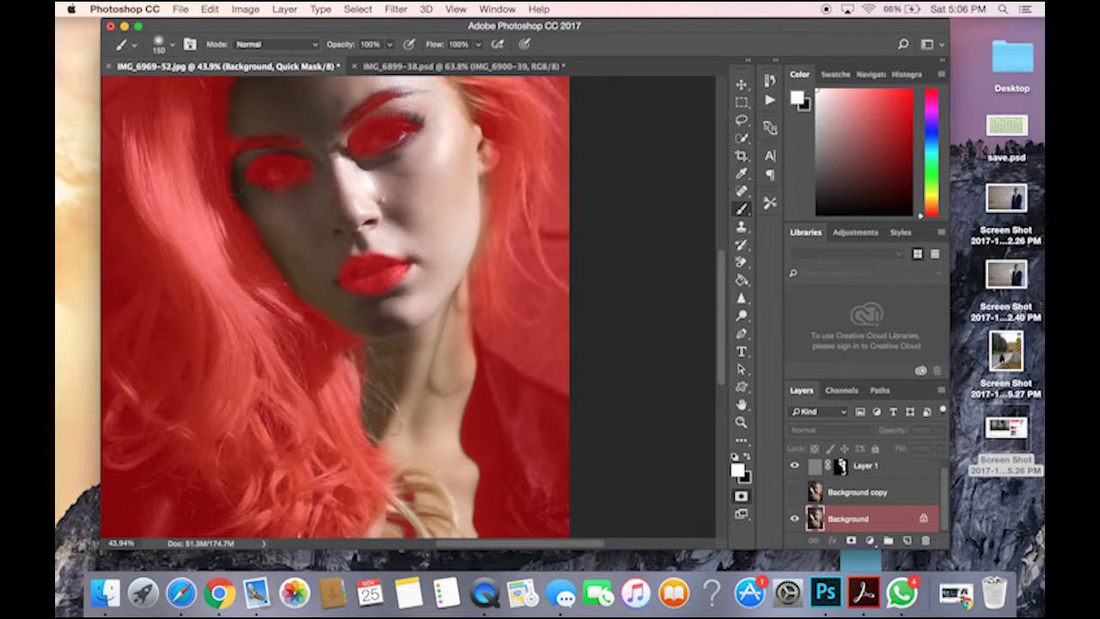
pyautogui.scroll(-6, 409, 451)
pyautogui.hscroll(3, 405, 451)
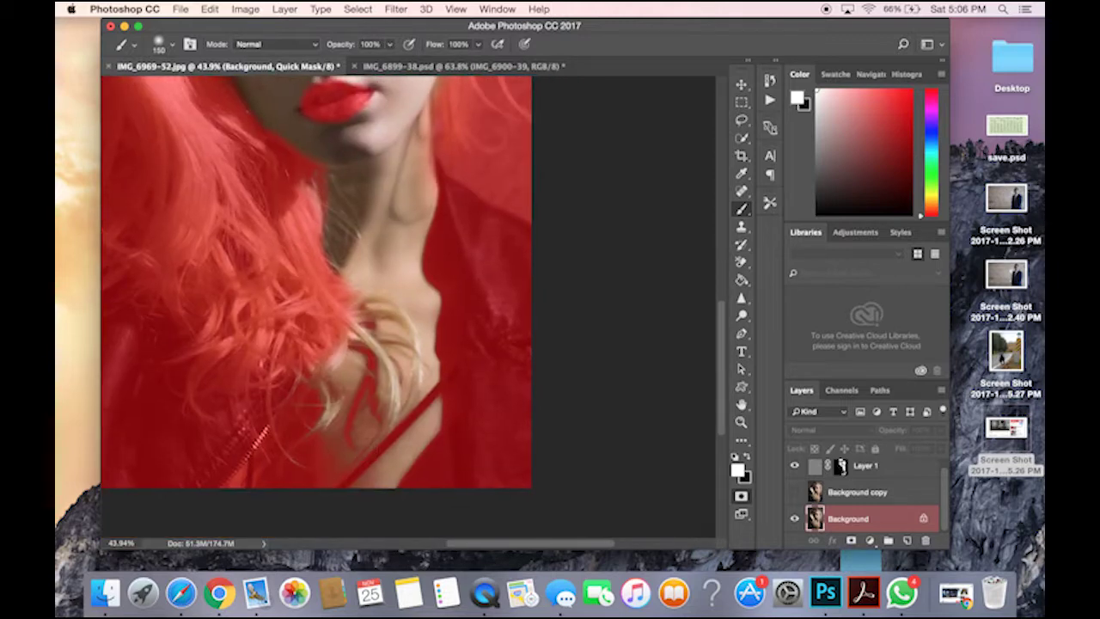
pyautogui.scroll(6, 404, 447)
pyautogui.scroll(-4, 404, 447)
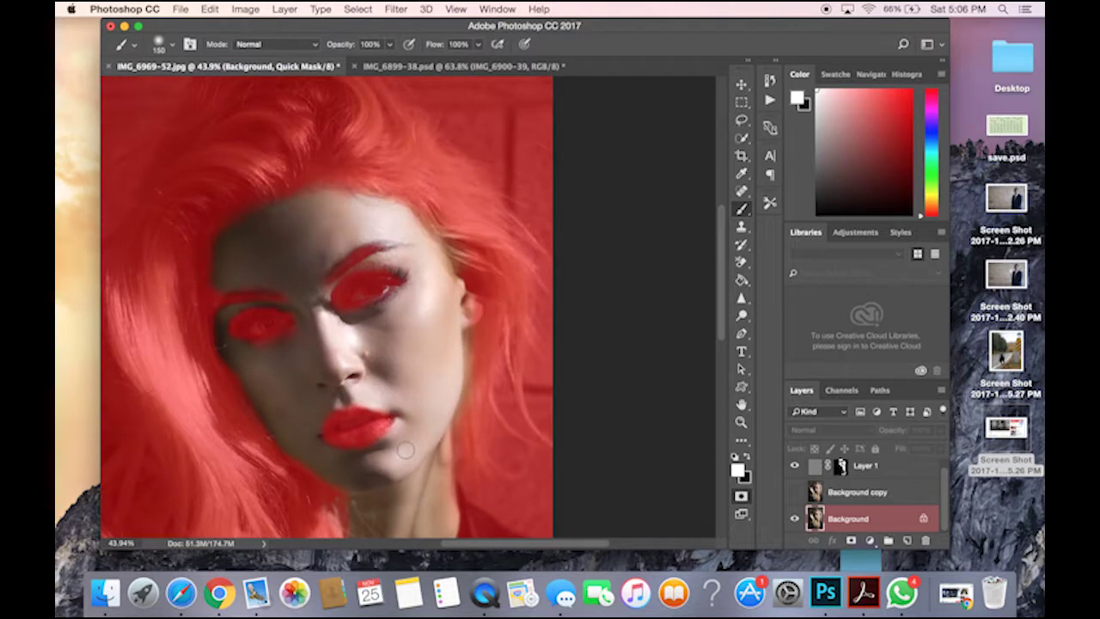
pyautogui.scroll(-2, 404, 447)
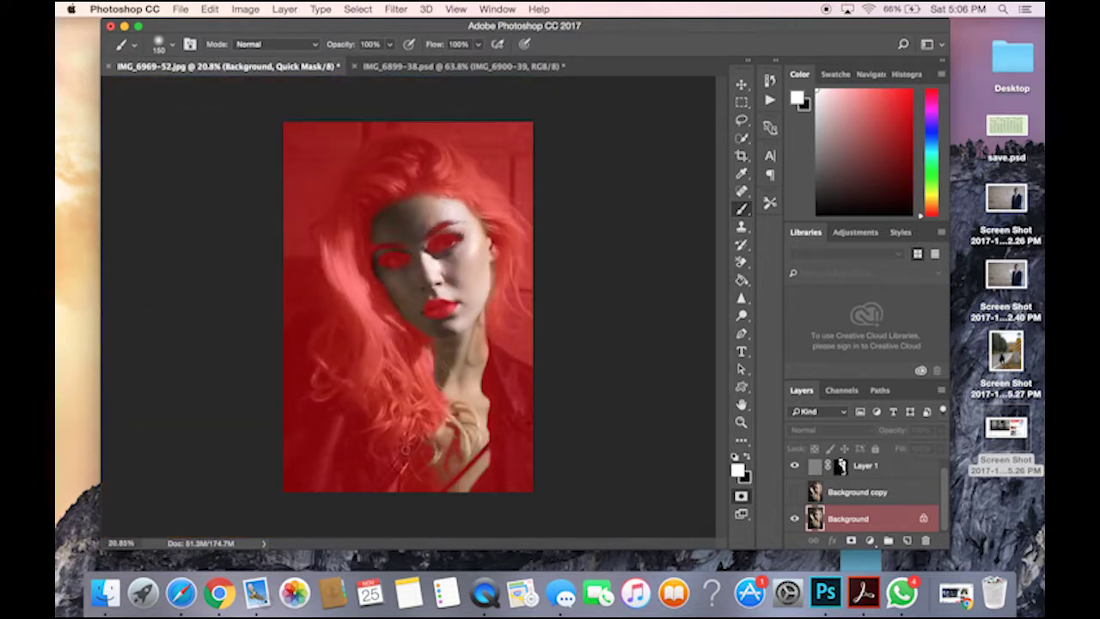
# Step: Show and select Background copy, exit Quick Mask, and add a layer mask from the skin selection
pyautogui.click(795, 491)
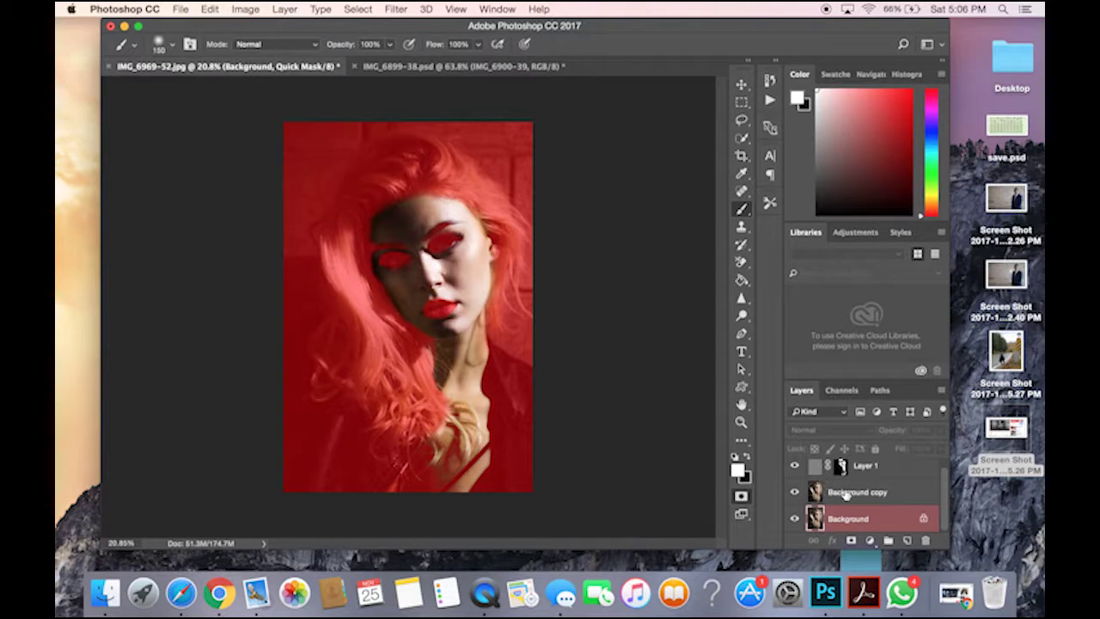
pyautogui.click(846, 495)
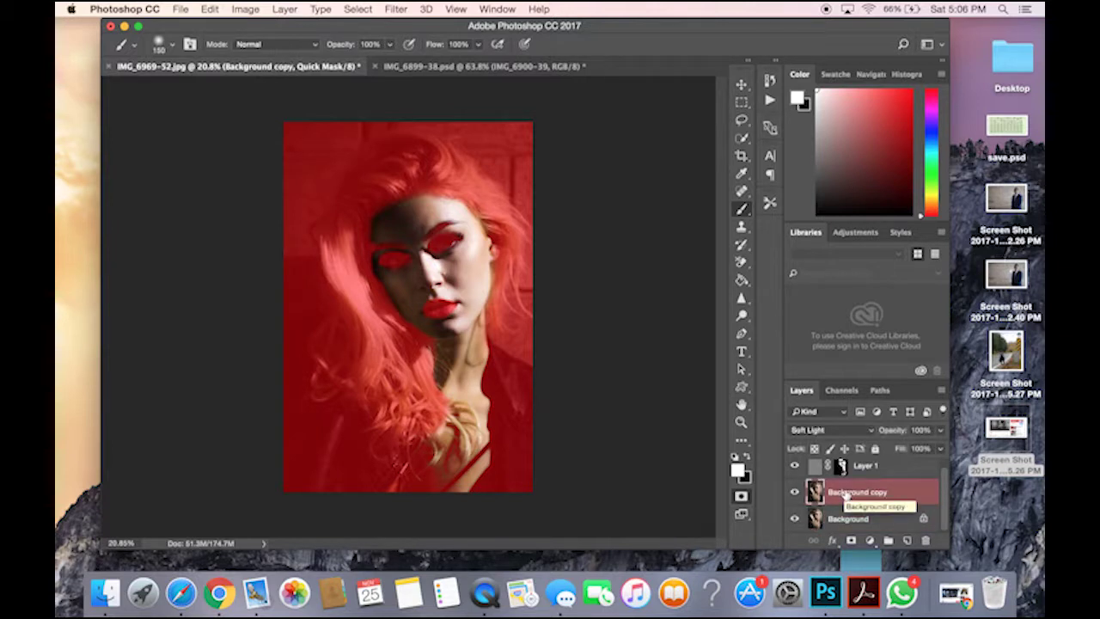
pyautogui.press('q')
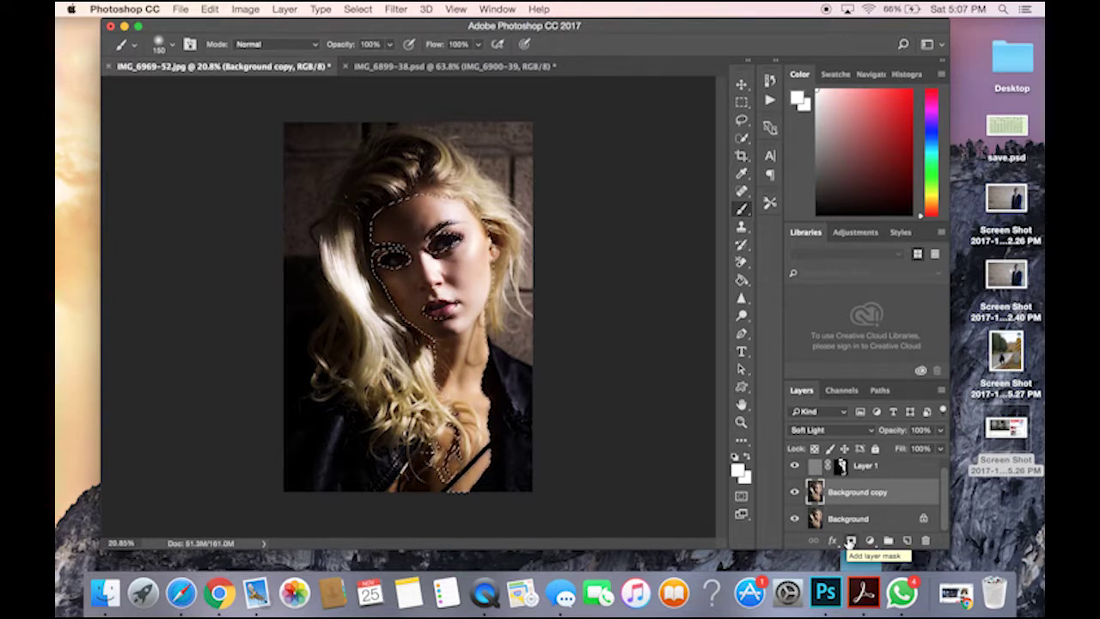
pyautogui.click(850, 542)
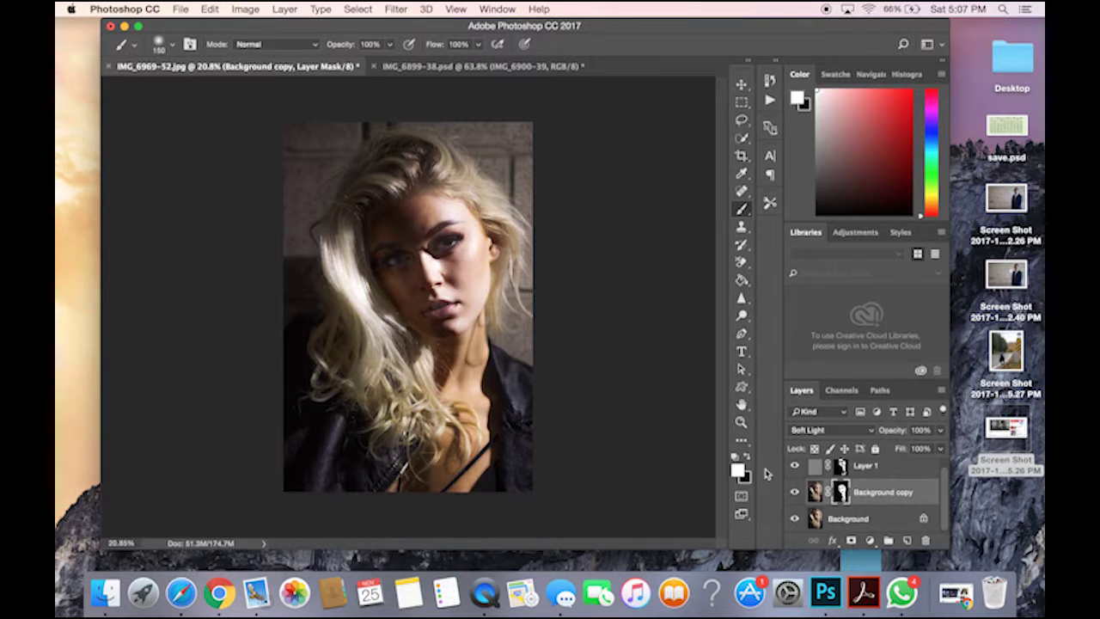
# Step: Lower the Background copy layer's opacity to 40%
pyautogui.click(940, 431)
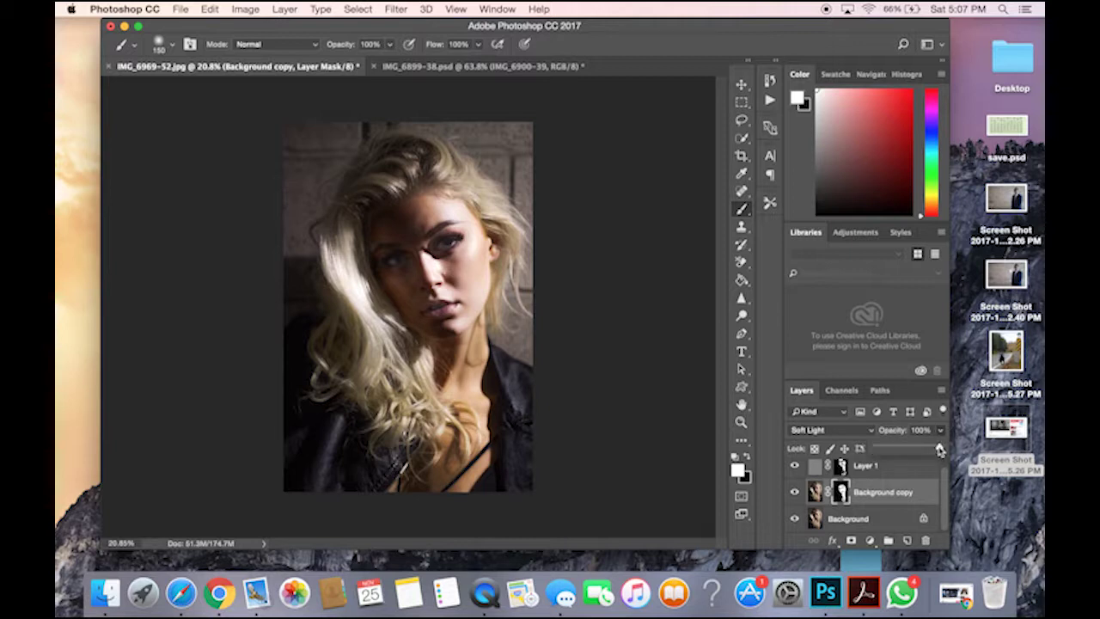
pyautogui.moveTo(941, 449); pyautogui.dragTo(903, 451)
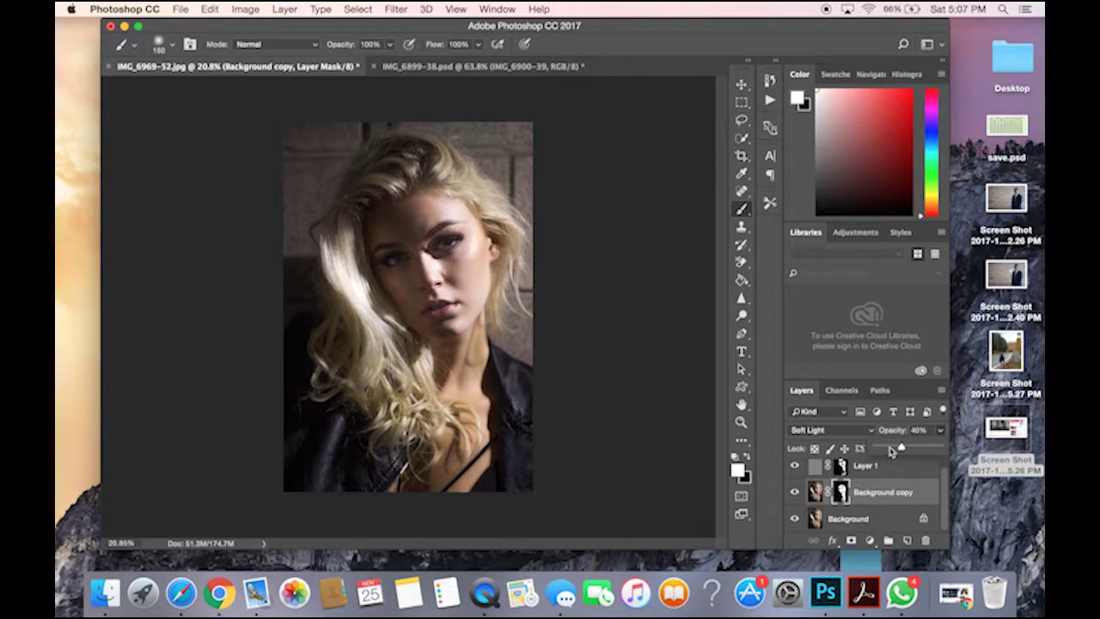
pyautogui.click(866, 434)
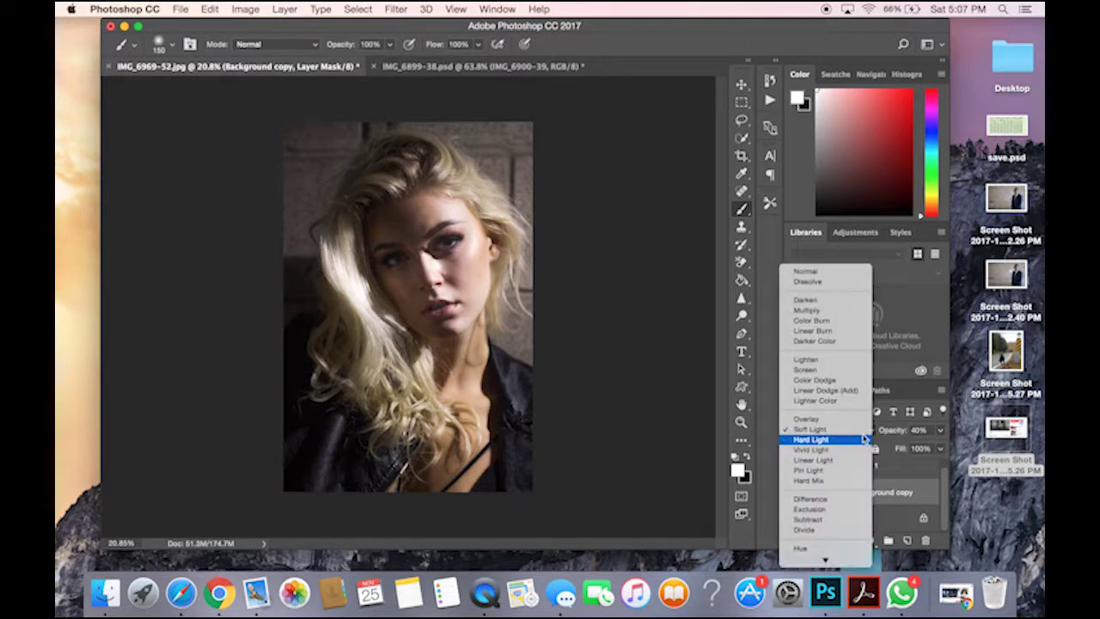
pyautogui.click(856, 418)
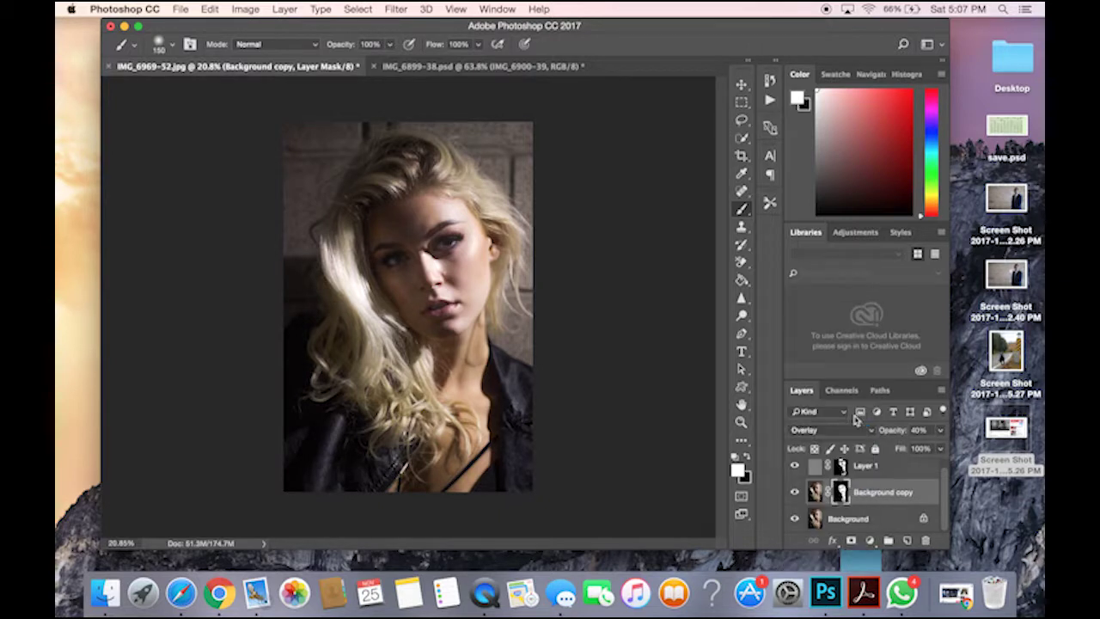
pyautogui.click(868, 434)
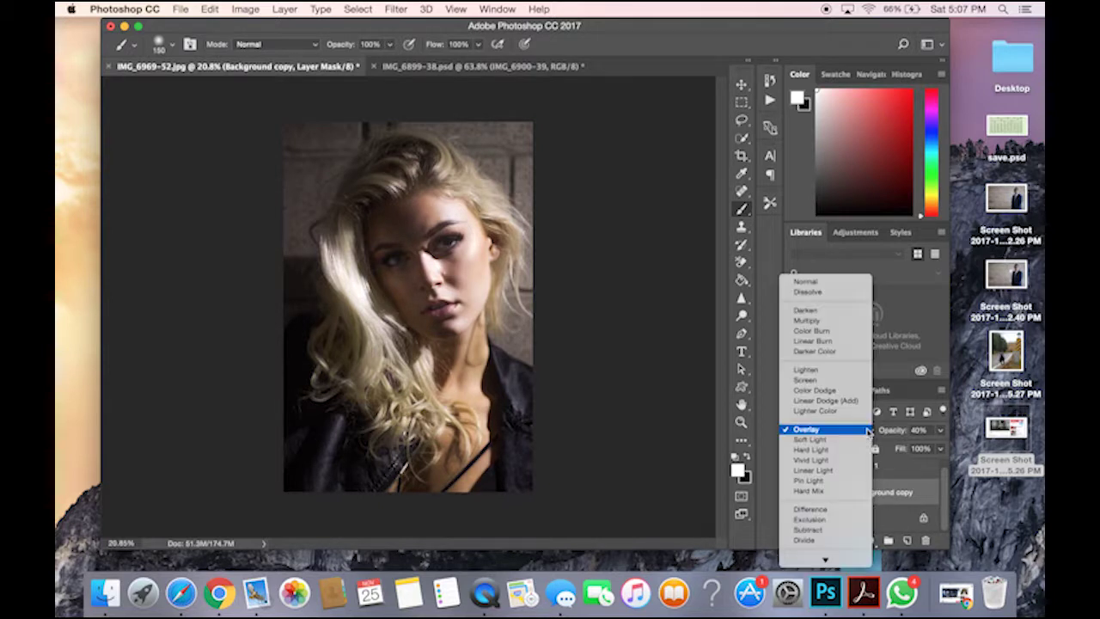
pyautogui.click(853, 449)
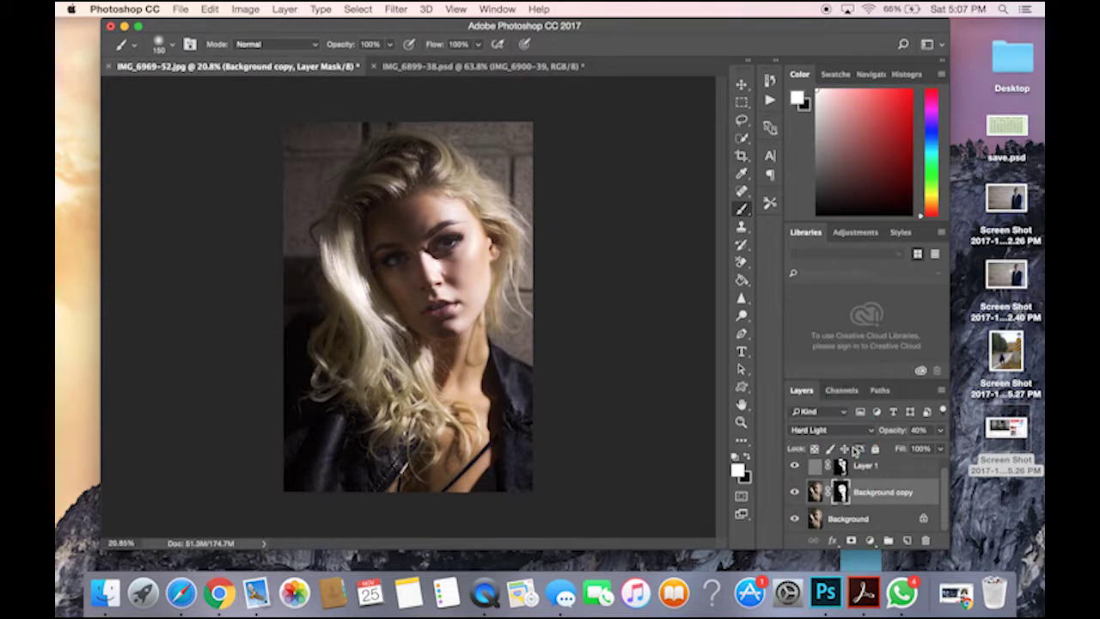
pyautogui.click(865, 434)
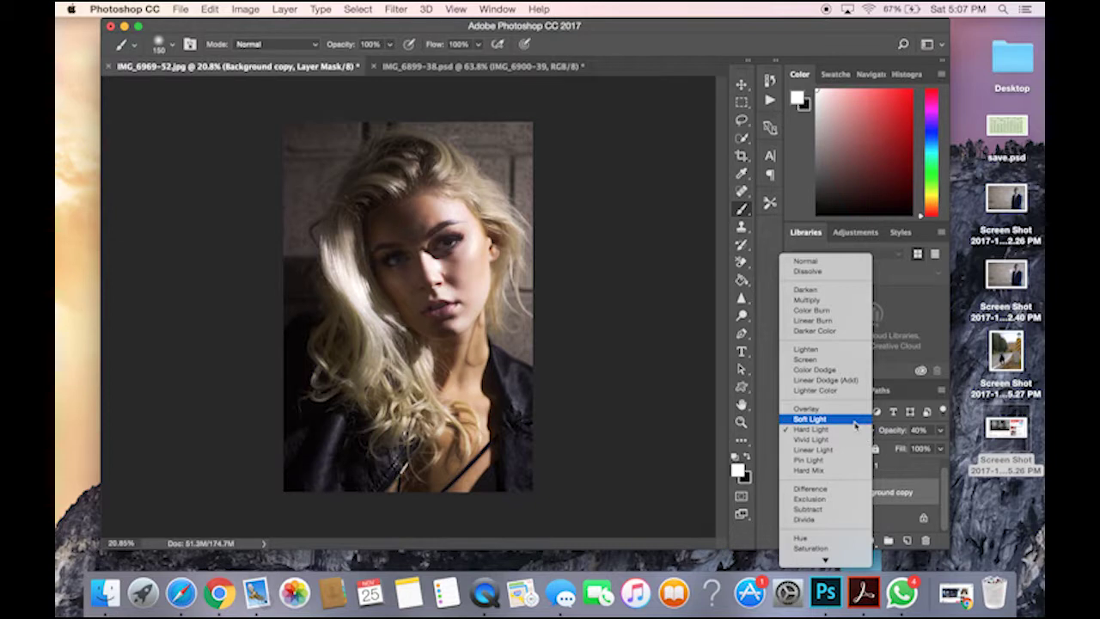
pyautogui.click(856, 419)
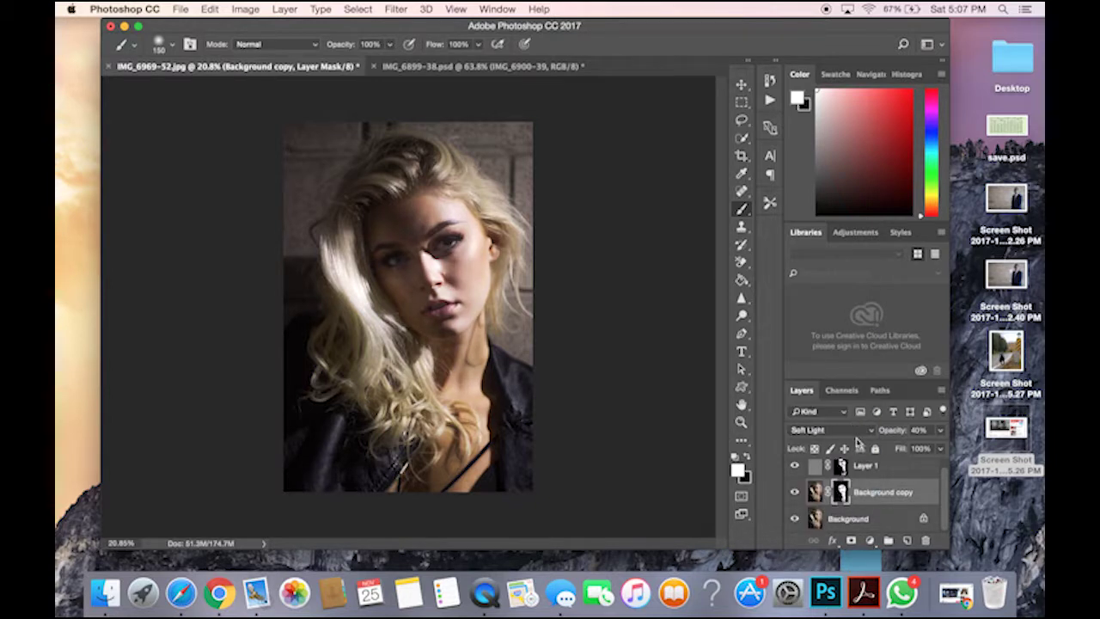
pyautogui.click(855, 428)
pyautogui.click(848, 420)
pyautogui.click(856, 434)
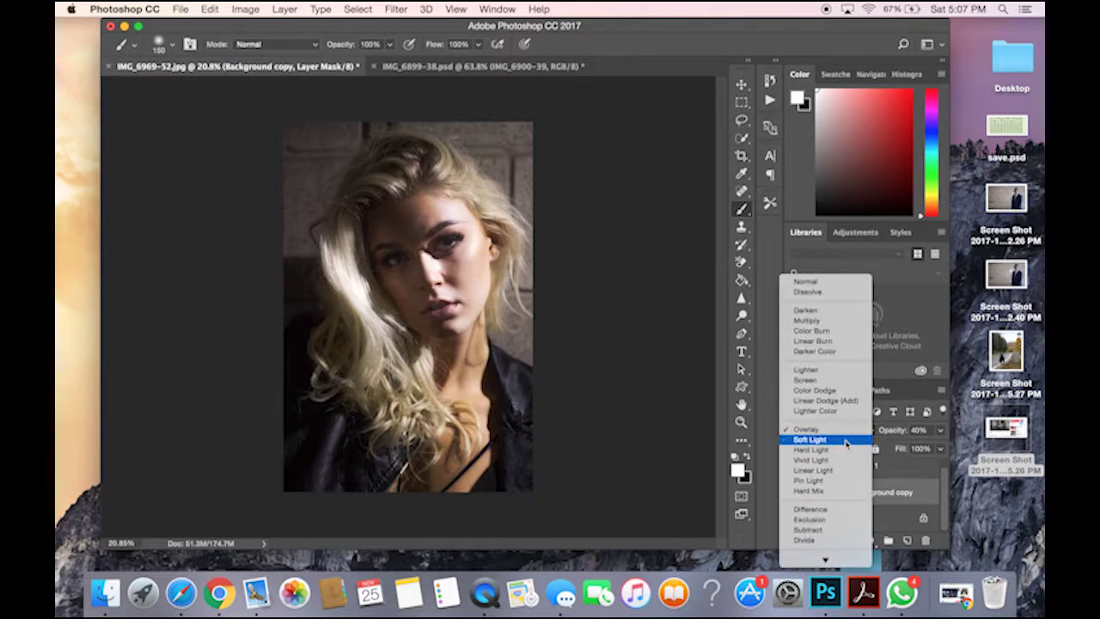
pyautogui.click(847, 440)
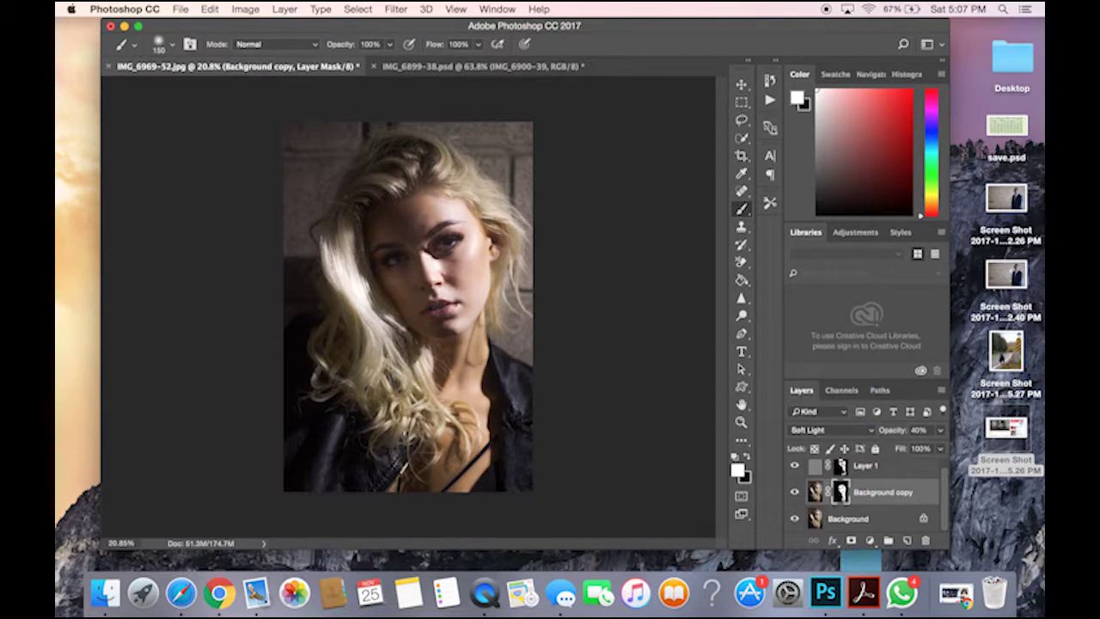
pyautogui.scroll(5, 445, 300)
pyautogui.scroll(5, 444, 298)
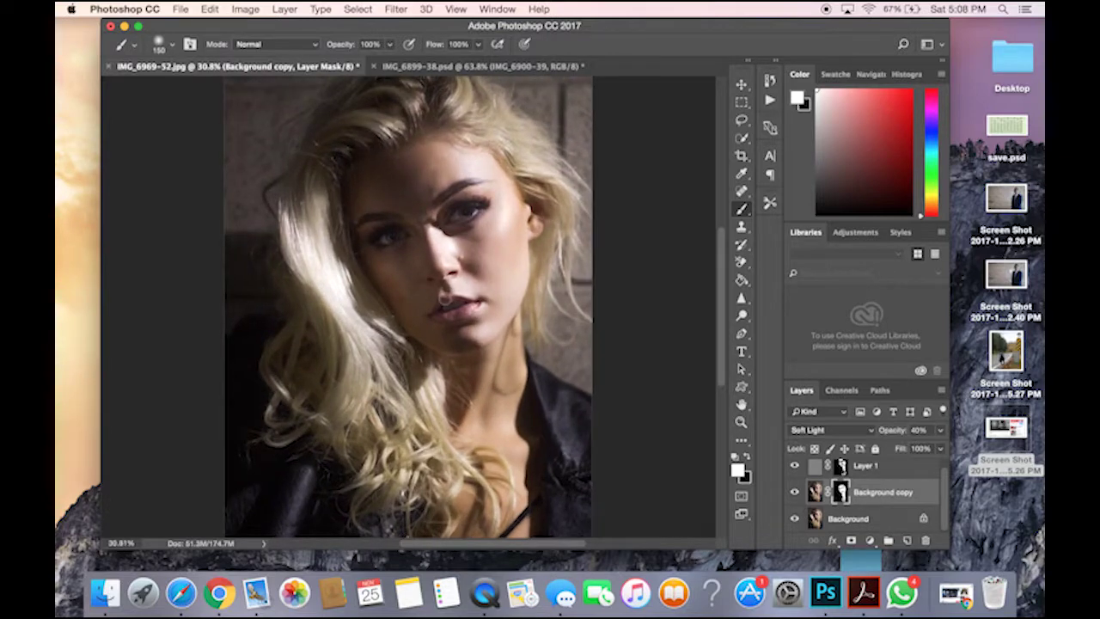
pyautogui.scroll(5, 444, 298)
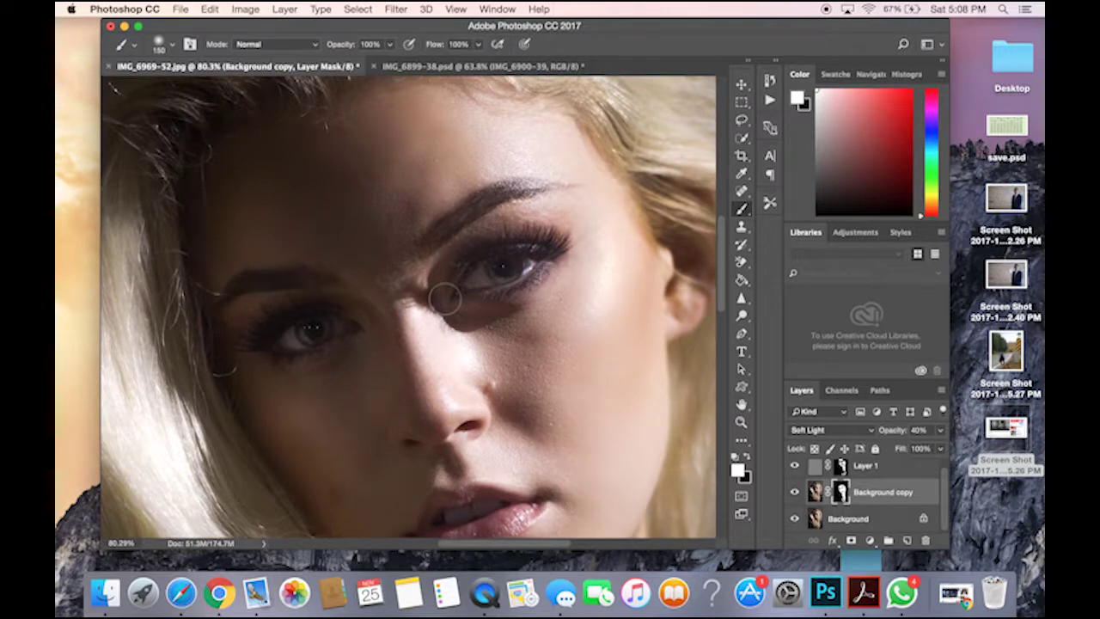
pyautogui.scroll(-8, 444, 298)
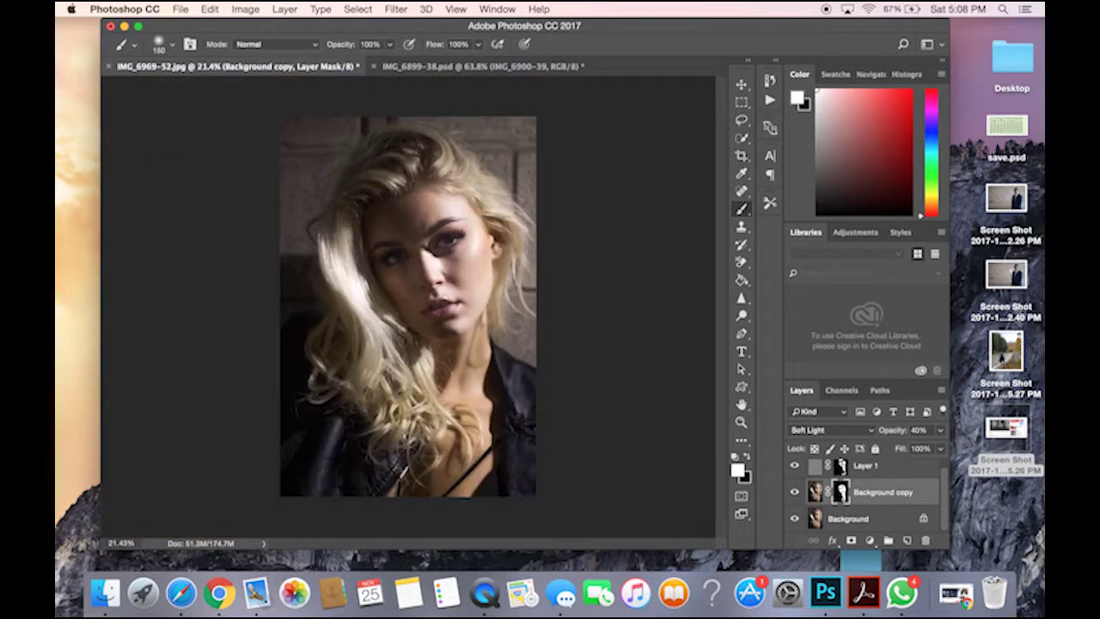